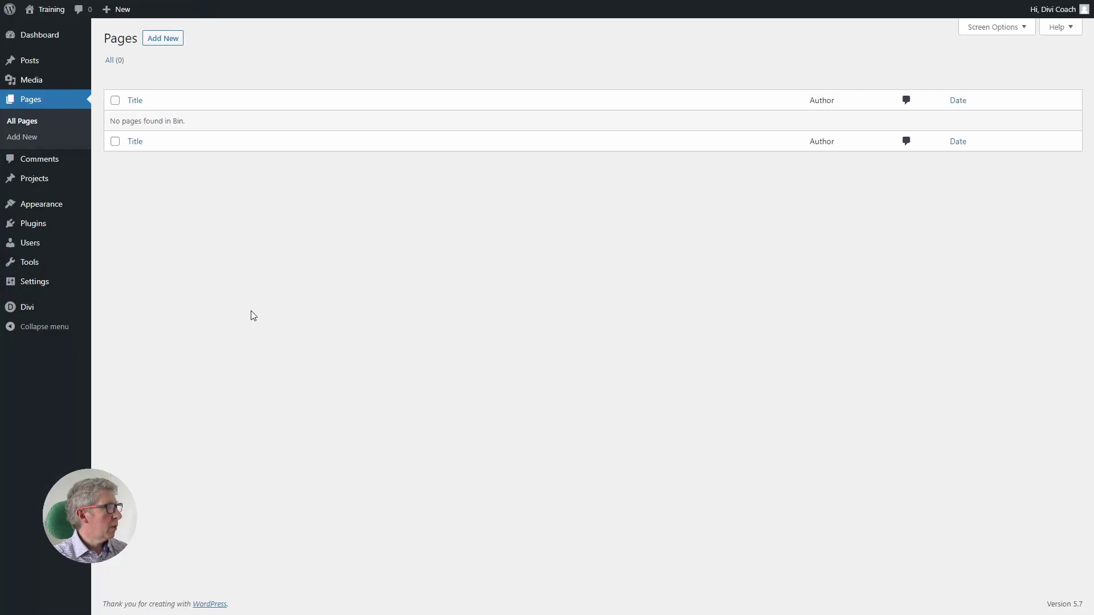
- Create a new page titled 'Home' and launch it in the Divi visual builder
left_click(163, 39)
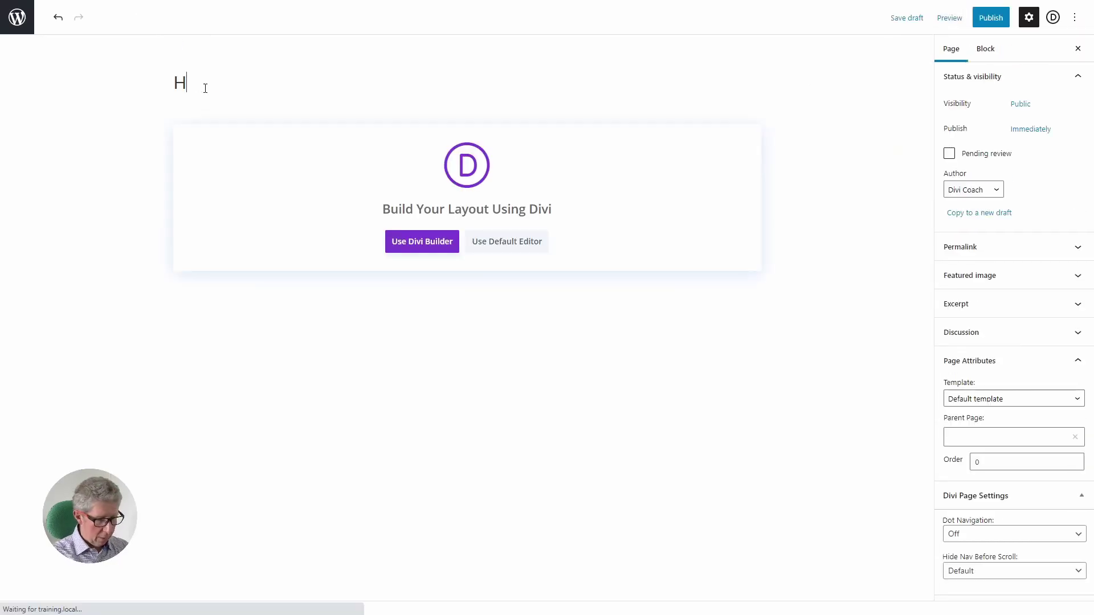
left_click(416, 240)
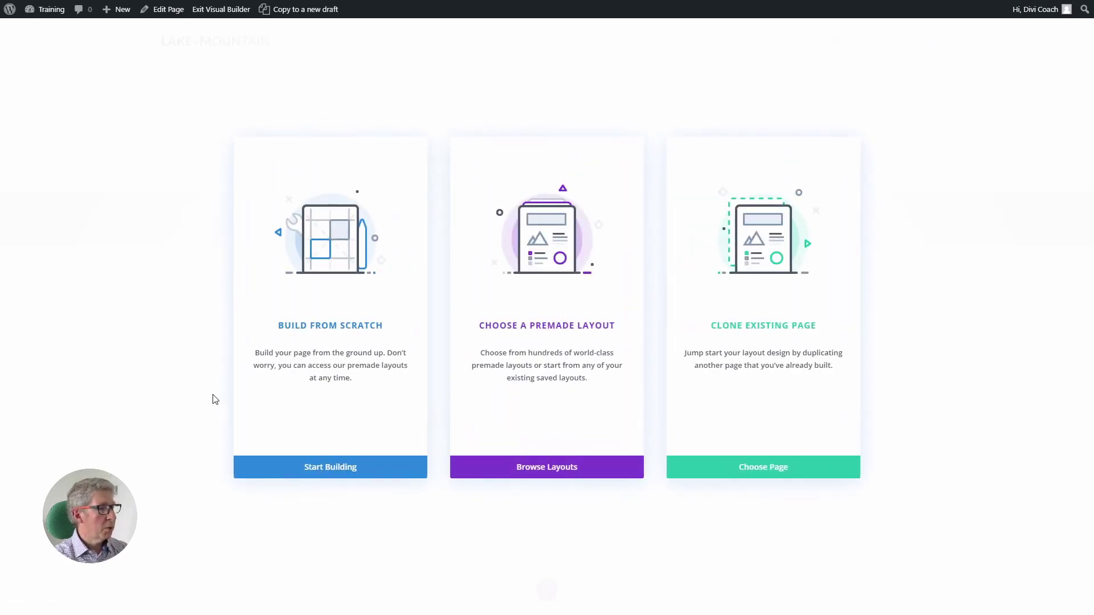
- Build from scratch, add a Fullwidth Header module in a fullwidth section, and delete the empty section above
left_click(320, 471)
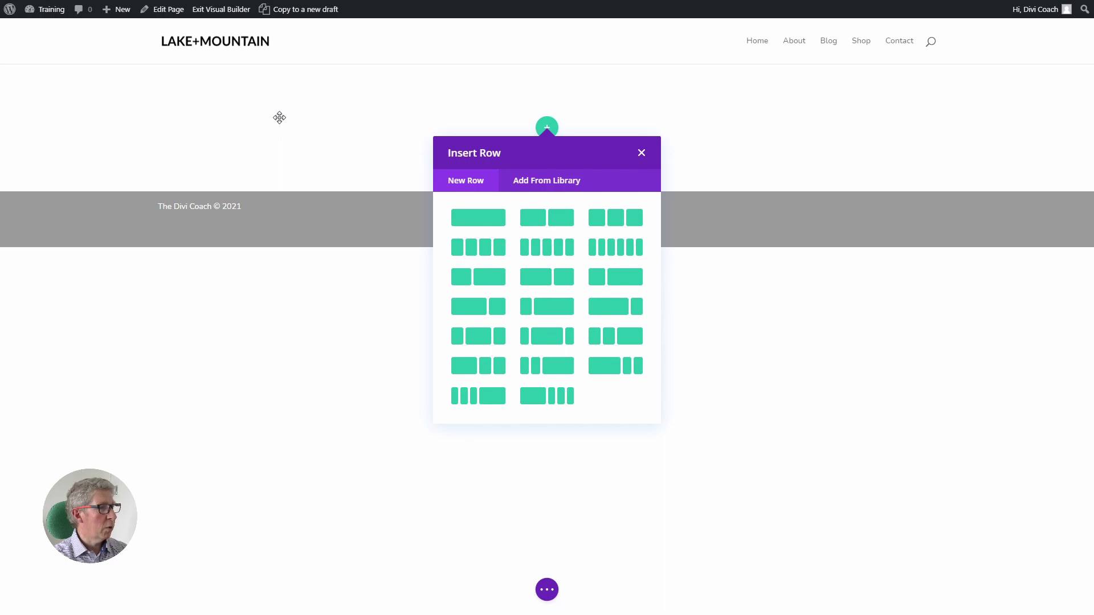
left_click(642, 153)
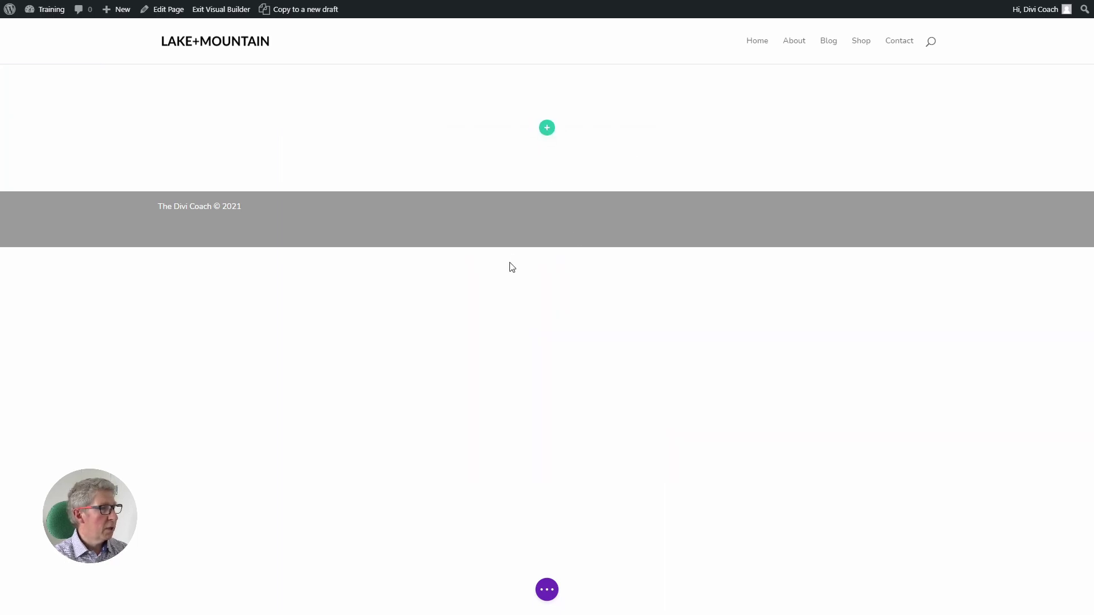
left_click(547, 191)
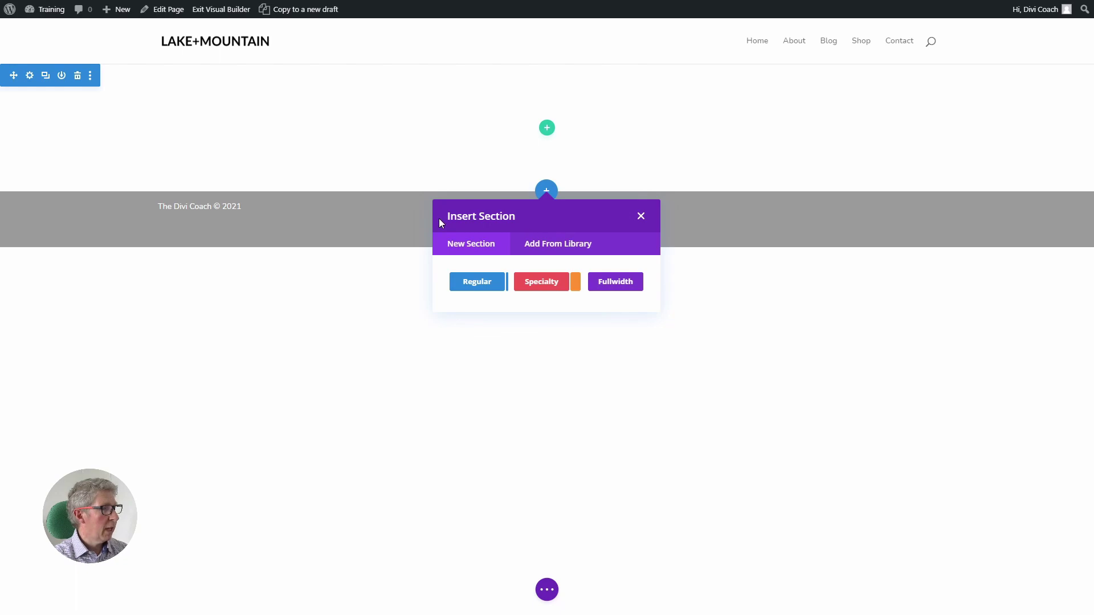
left_click(617, 283)
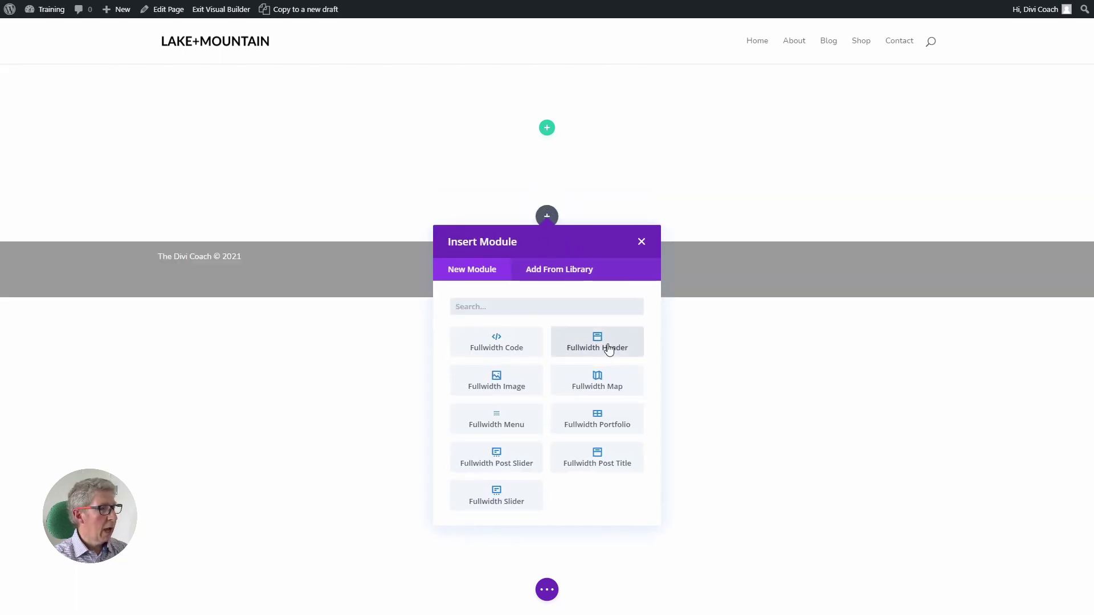
left_click(608, 346)
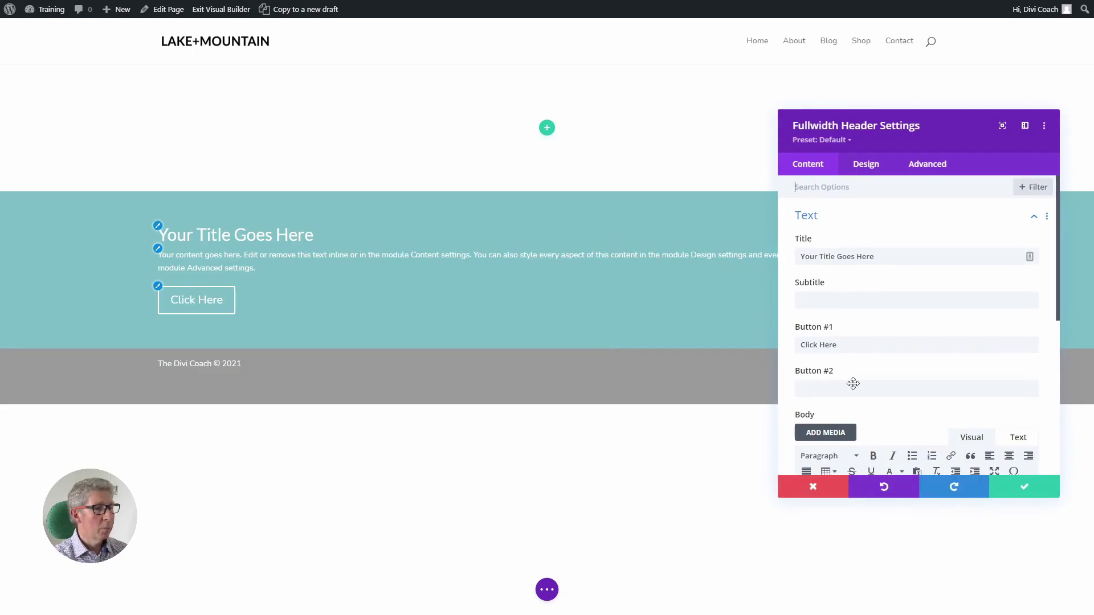
left_click(1027, 488)
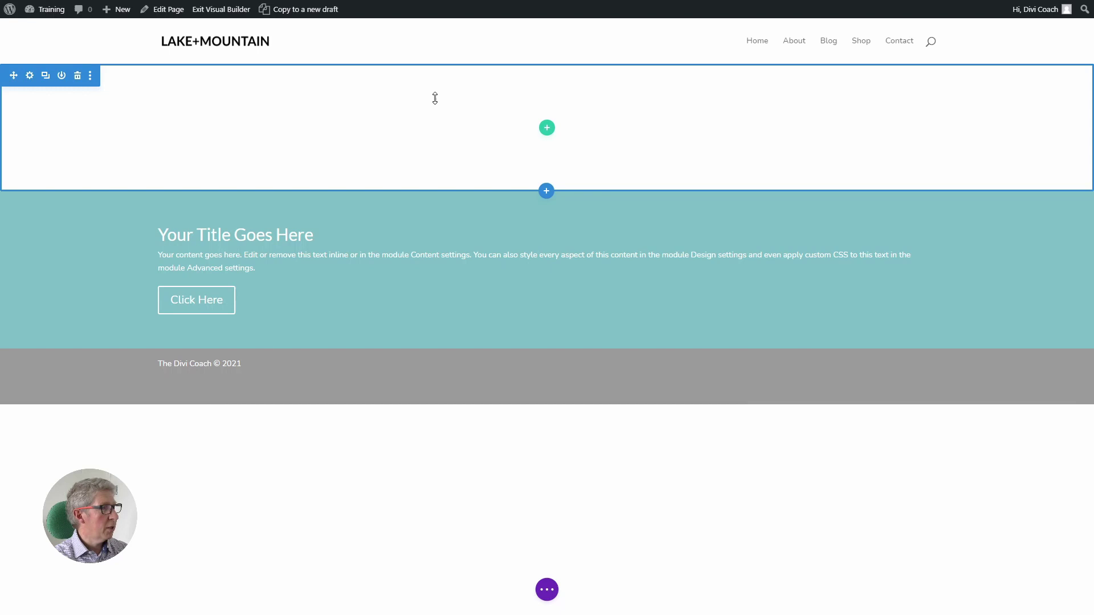
left_click(74, 78)
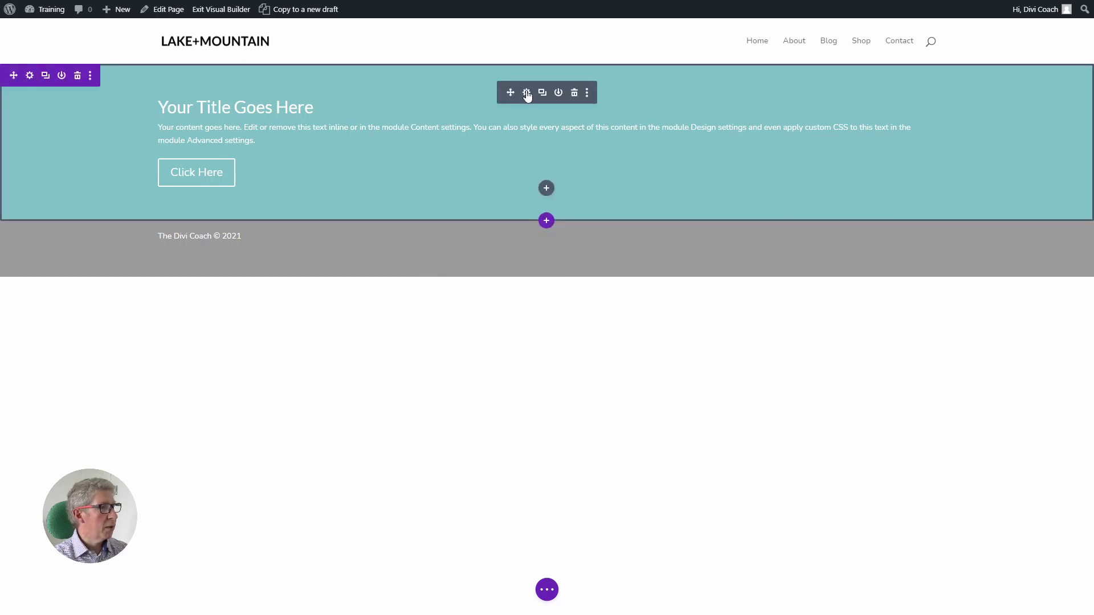
- Give the header's second button the label 'Click Here'
left_click(527, 93)
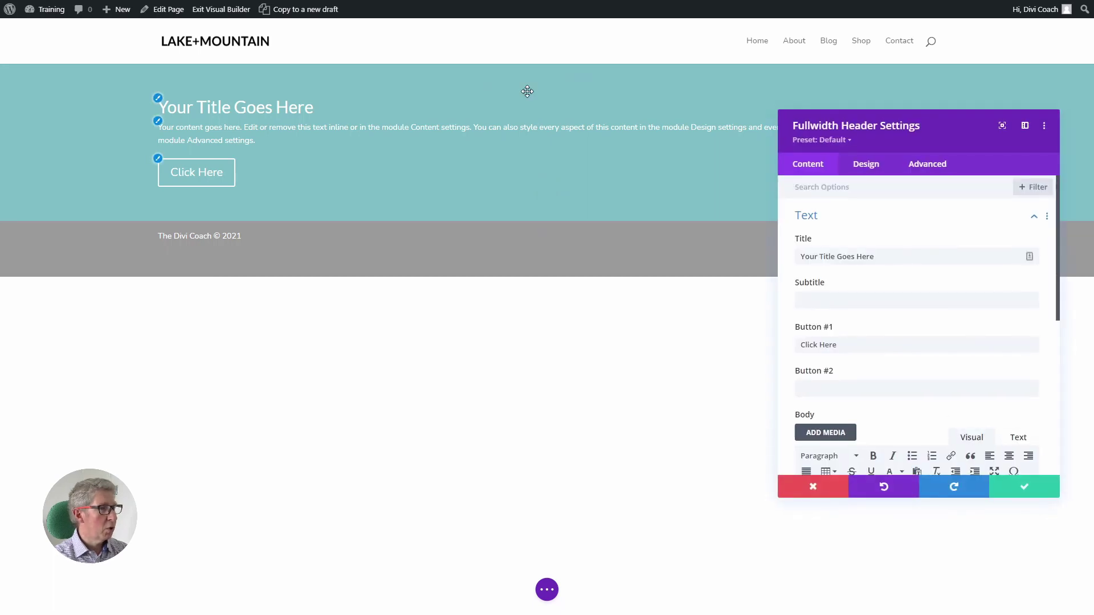
left_click(832, 385)
type("Clic")
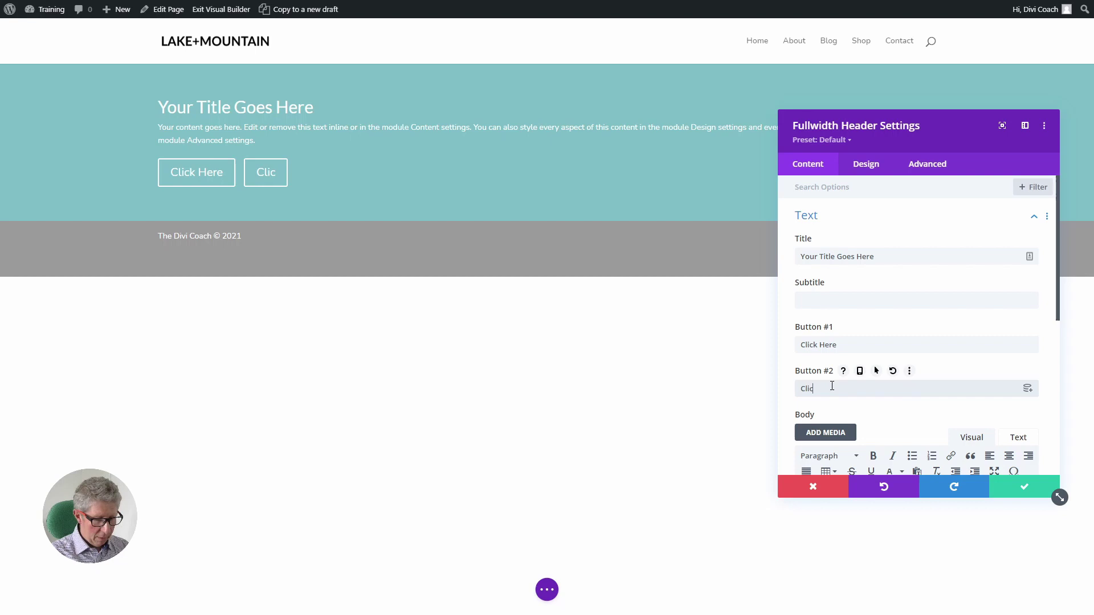
type("k Here")
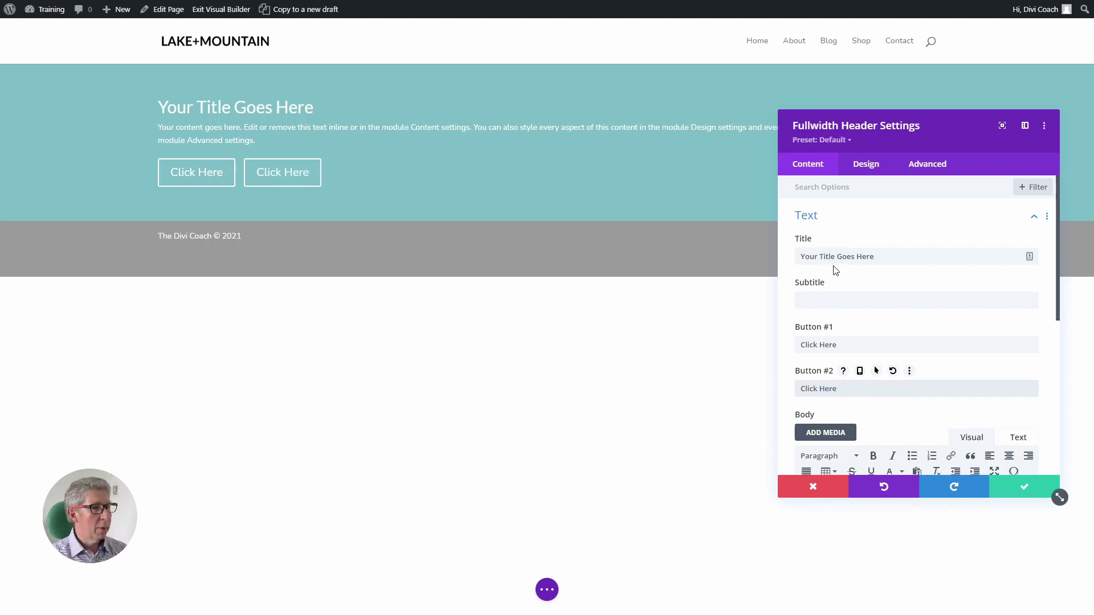
- Centre the header's content and make the header fullscreen
left_click(863, 165)
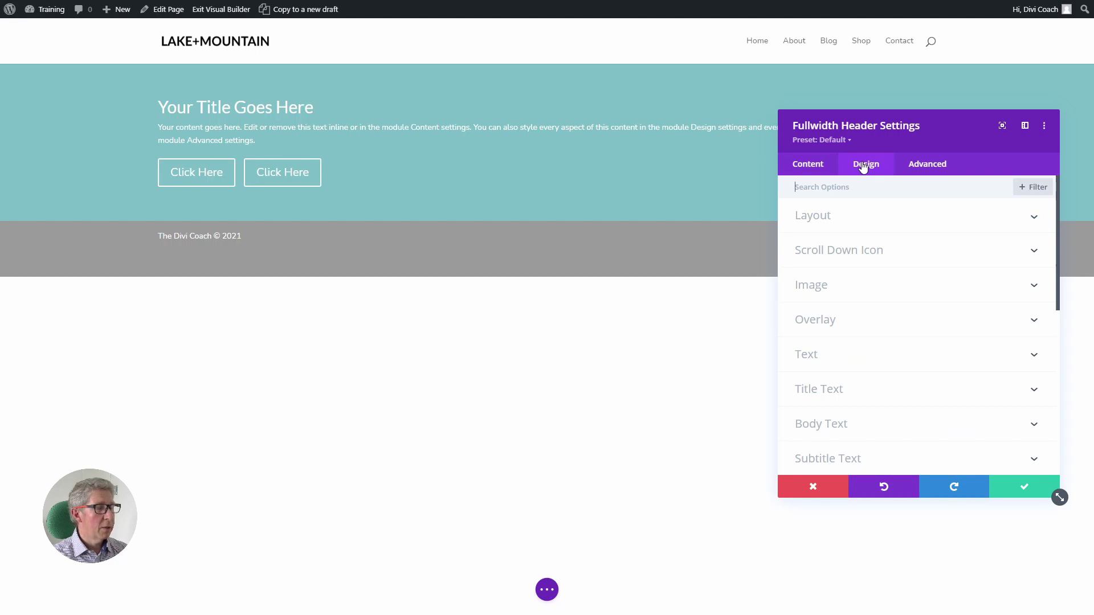
left_click(815, 221)
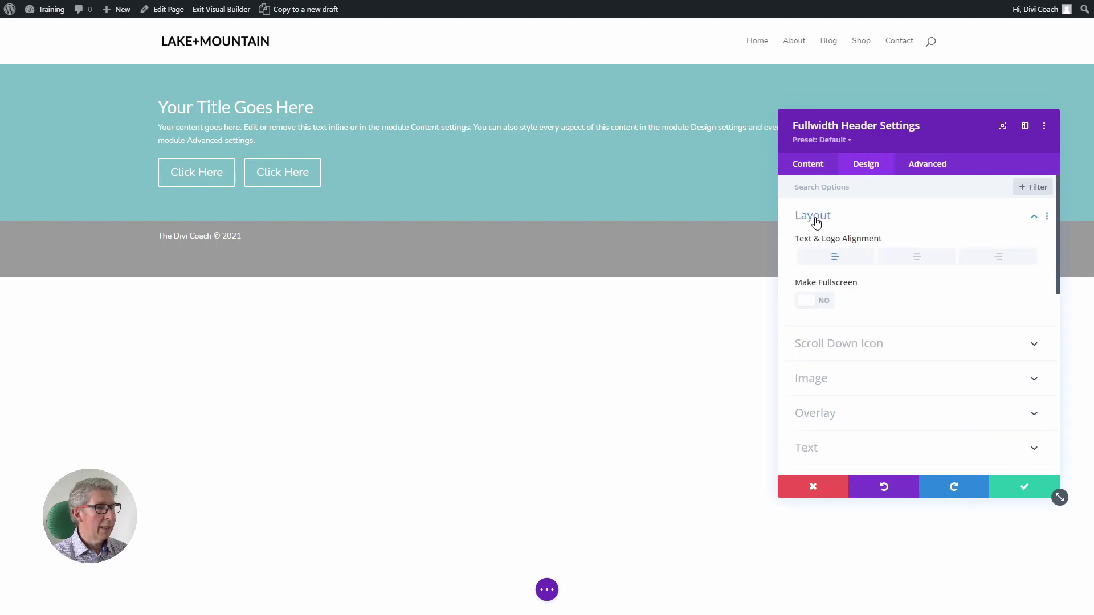
left_click(921, 260)
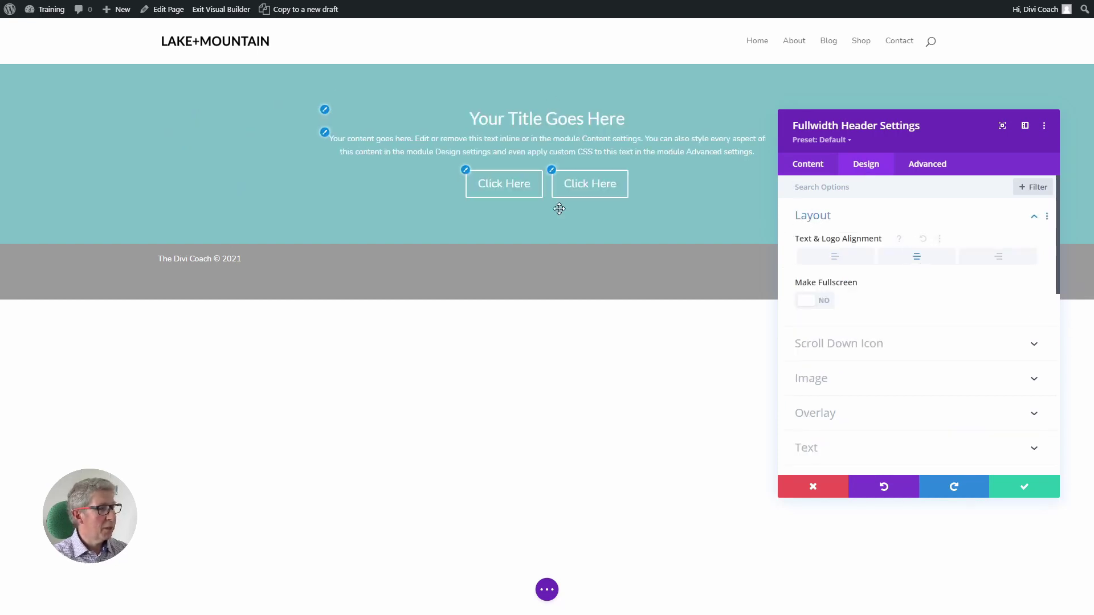
left_click(824, 302)
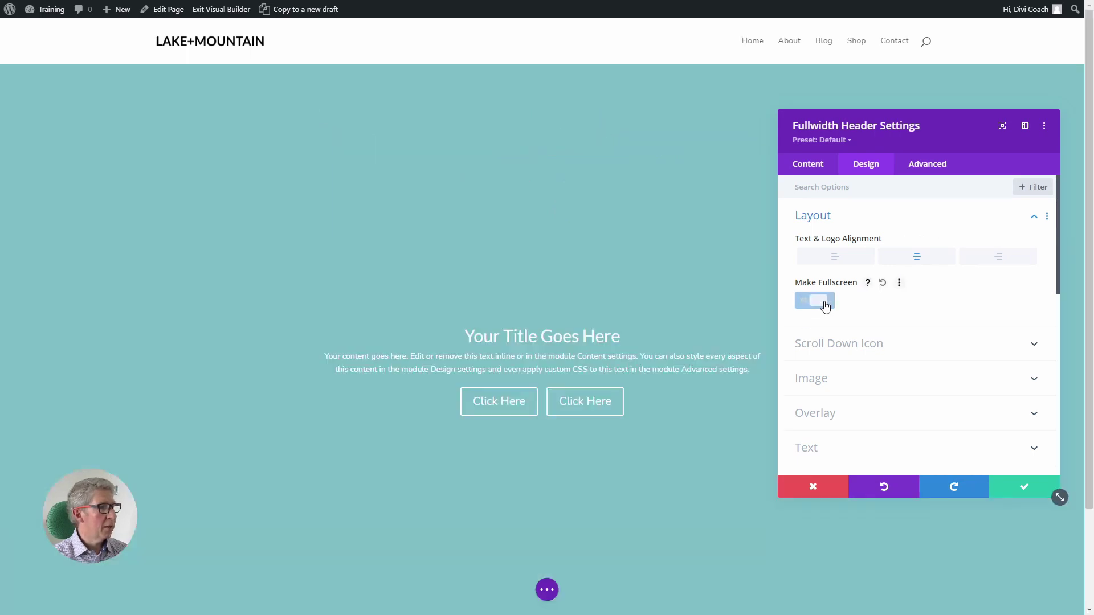
- Remove the teal background colour and set the lake pier photo as the background image
left_click(802, 167)
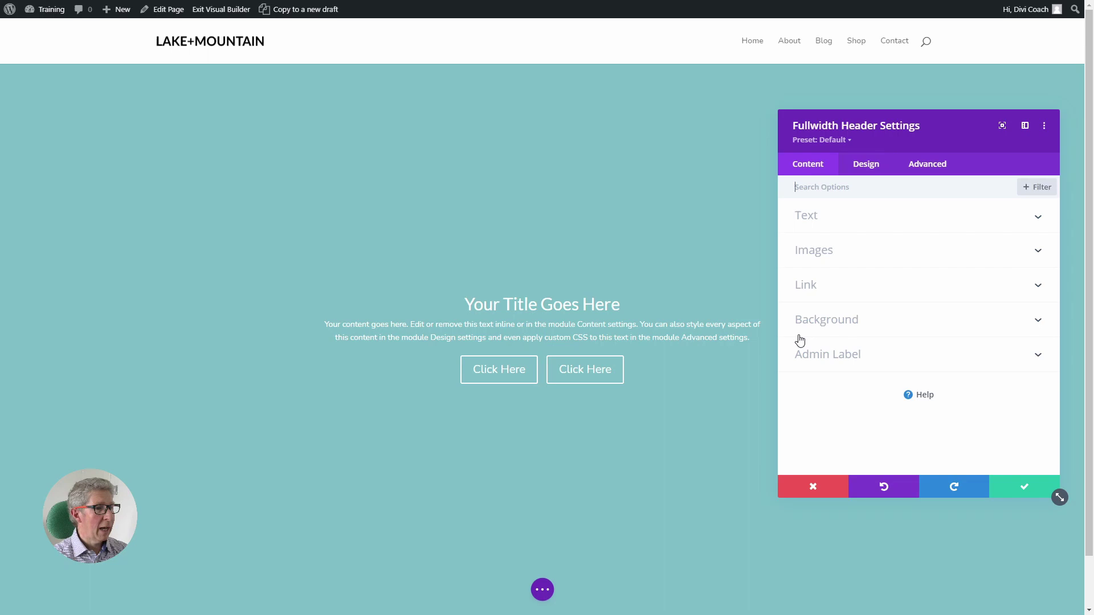
left_click(826, 323)
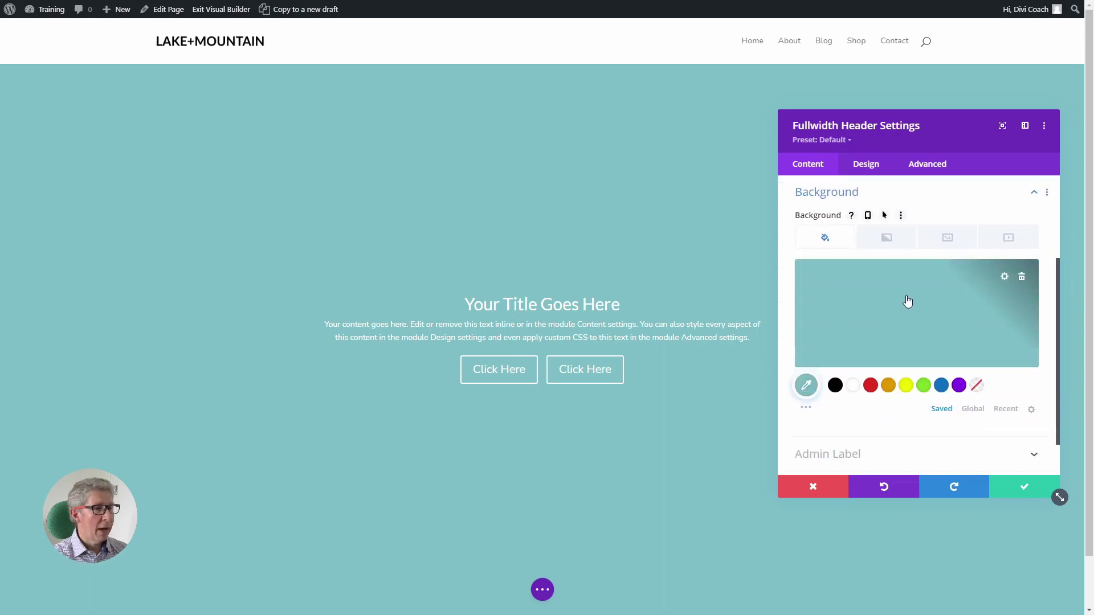
left_click(1022, 278)
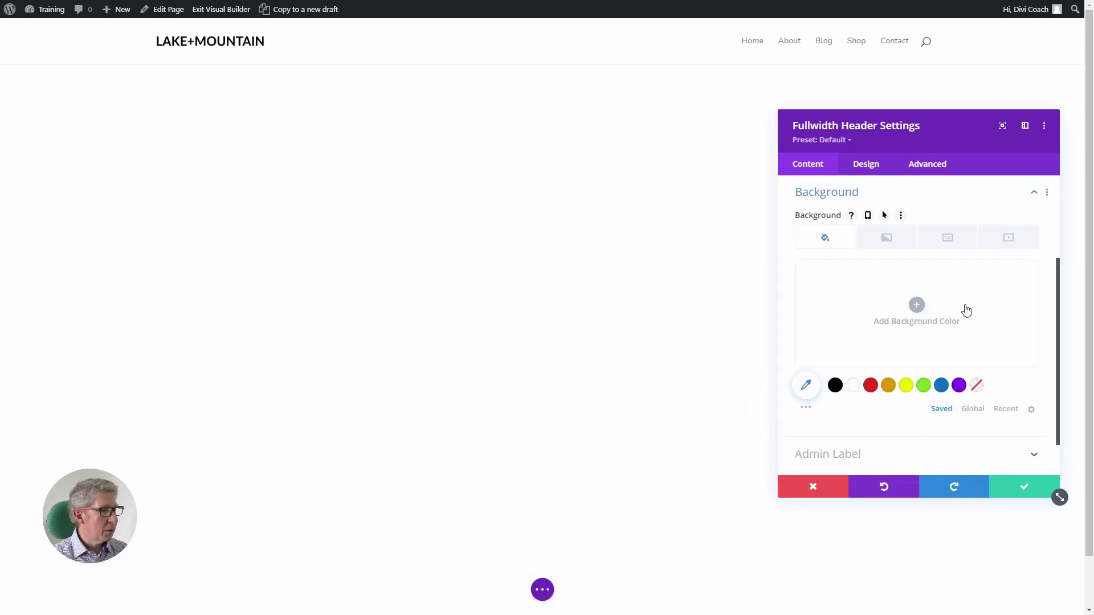
left_click(948, 238)
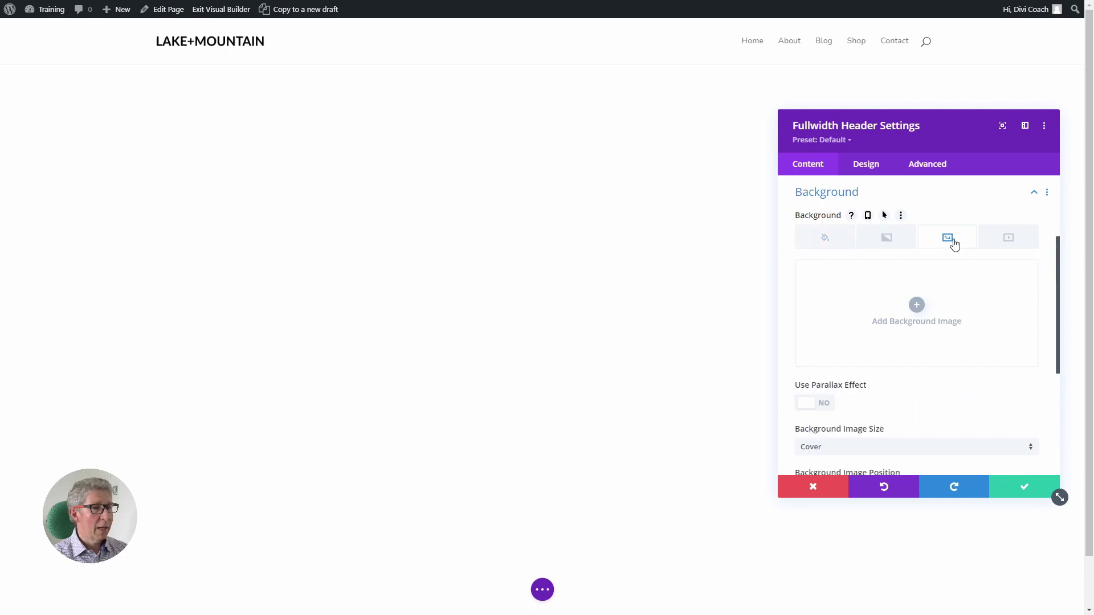
left_click(916, 305)
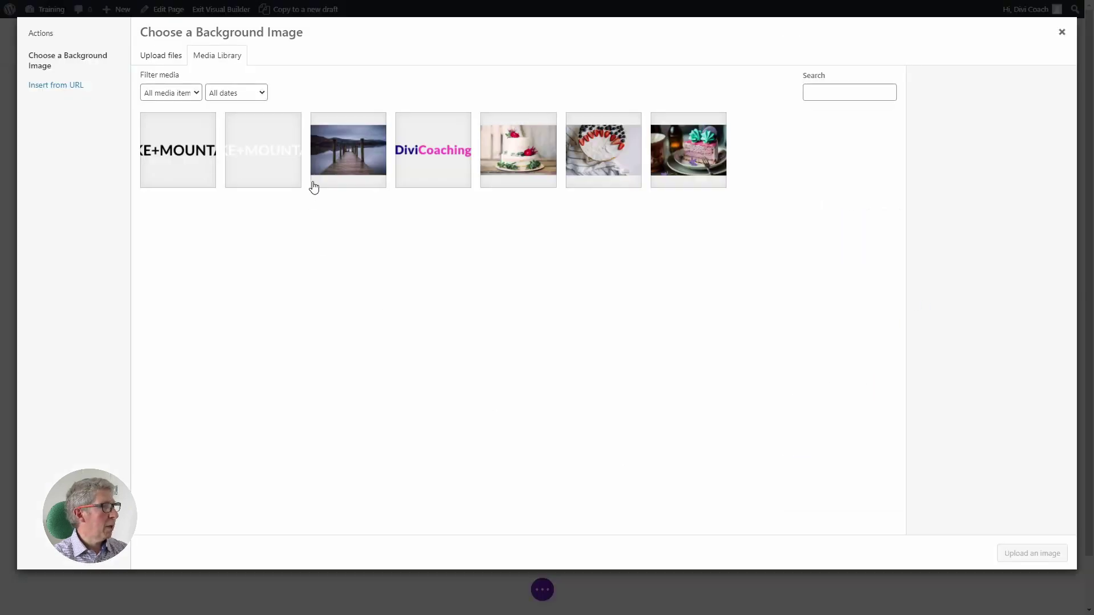
left_click(314, 185)
left_click(1032, 554)
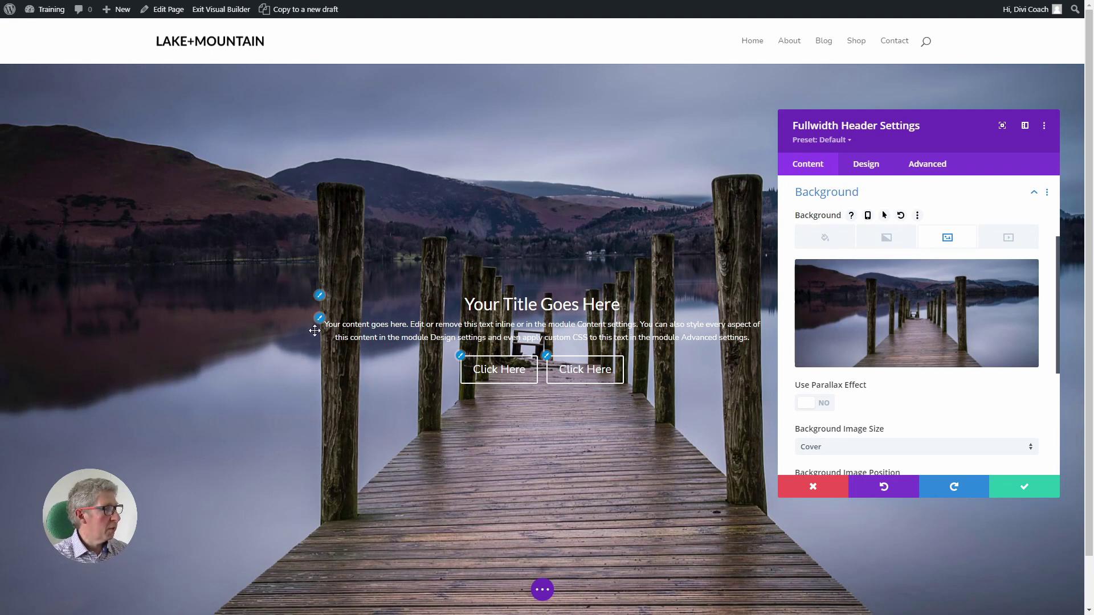
- Make the header title uppercase and bold, and increase its text size
left_click(319, 299)
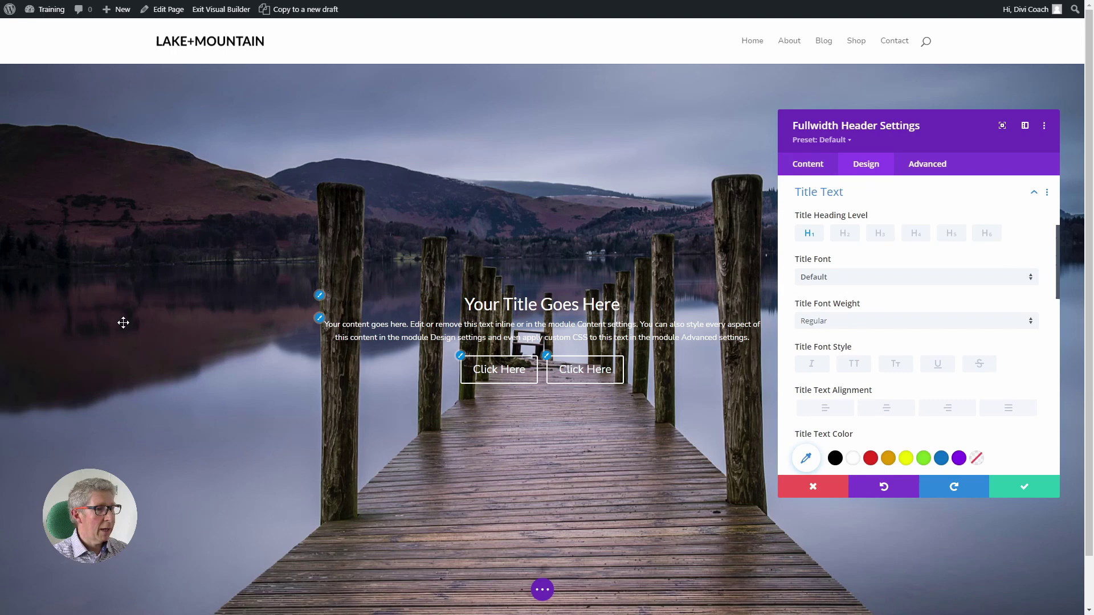
left_click(854, 365)
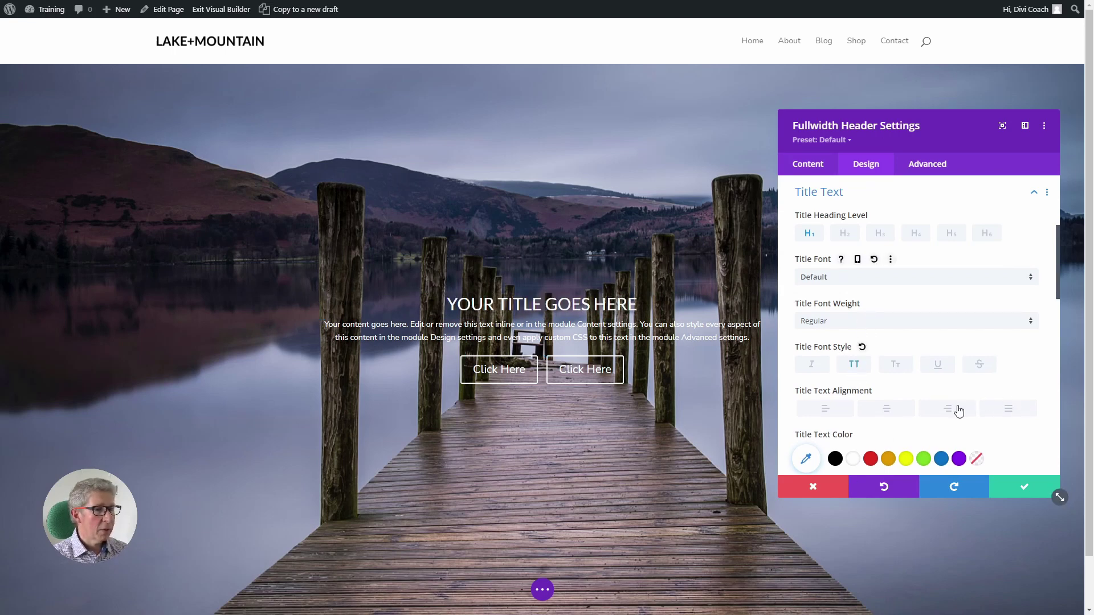
left_click(840, 322)
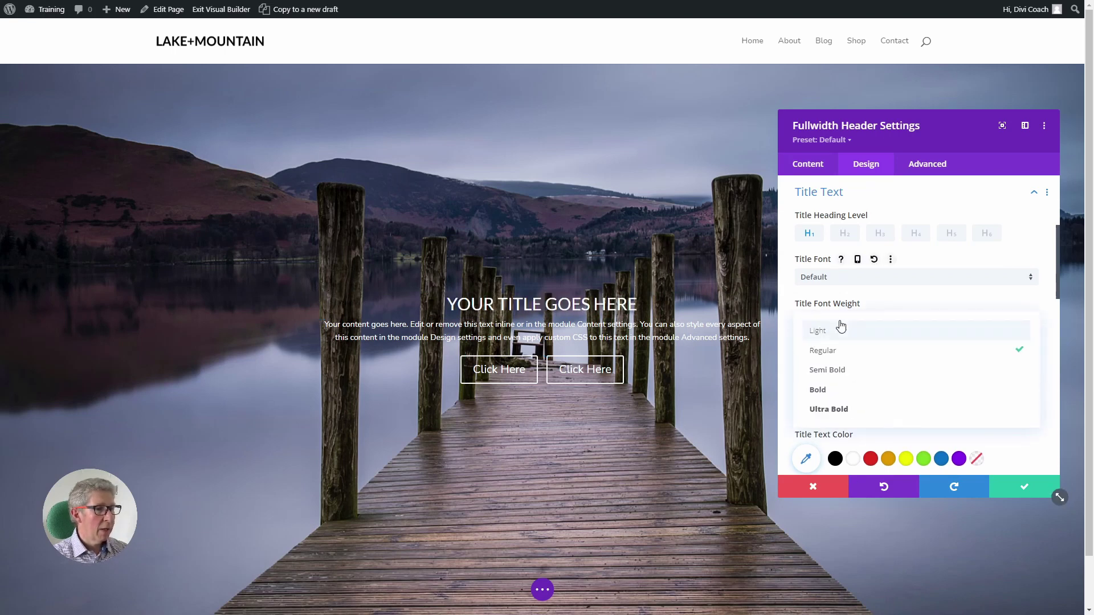
left_click(836, 398)
left_click_drag(1058, 272, 1057, 320)
scroll(1009, 306, "down", 1)
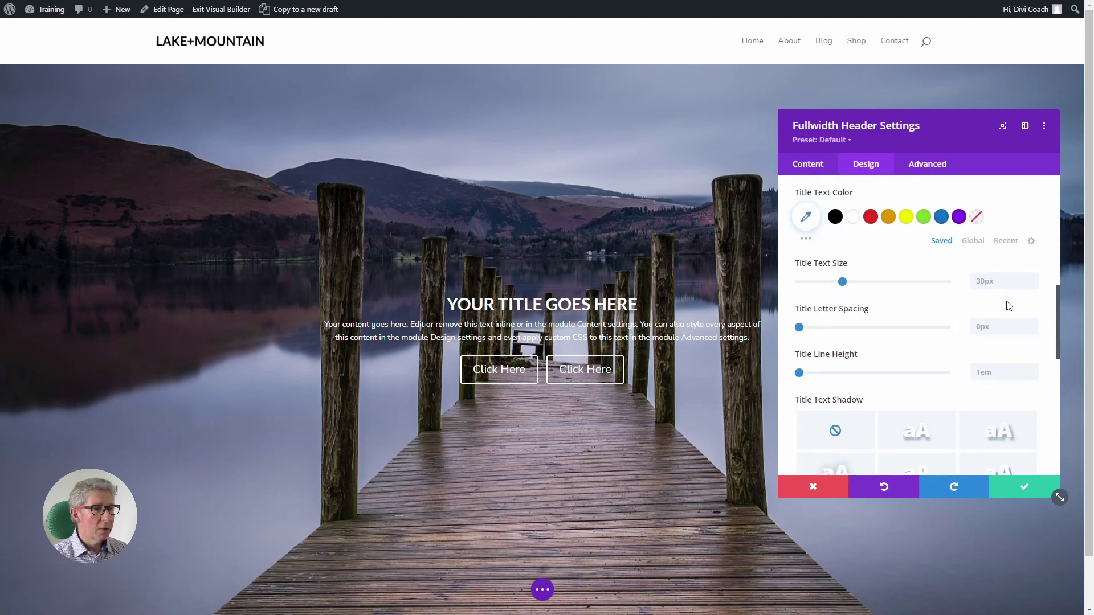
left_click_drag(843, 283, 876, 287)
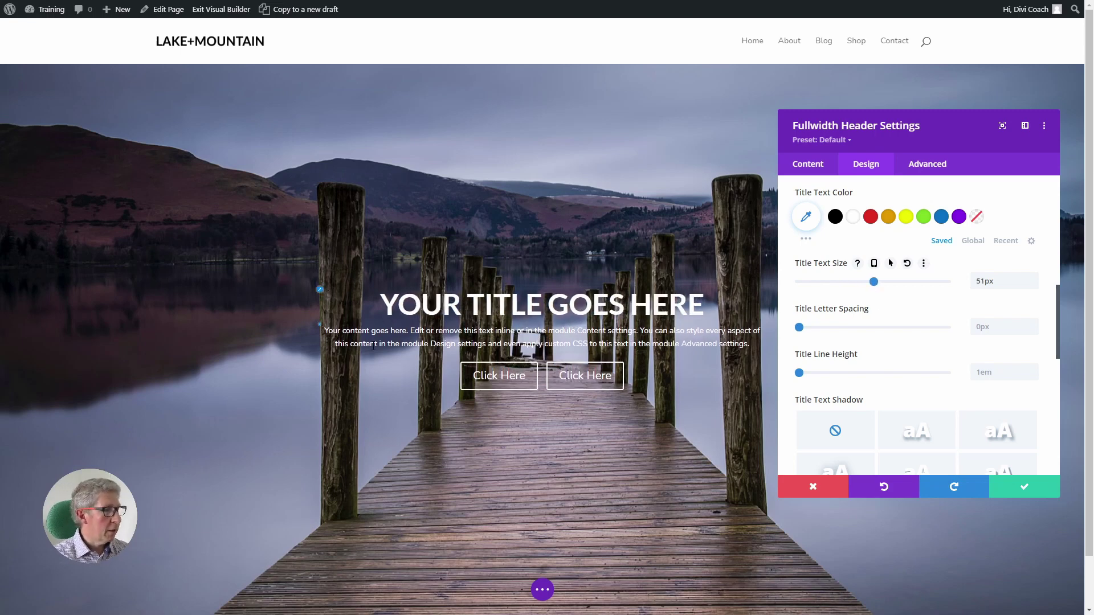
- Set the body text to Semi Bold, 20px, with 1.8em line height
left_click(320, 329)
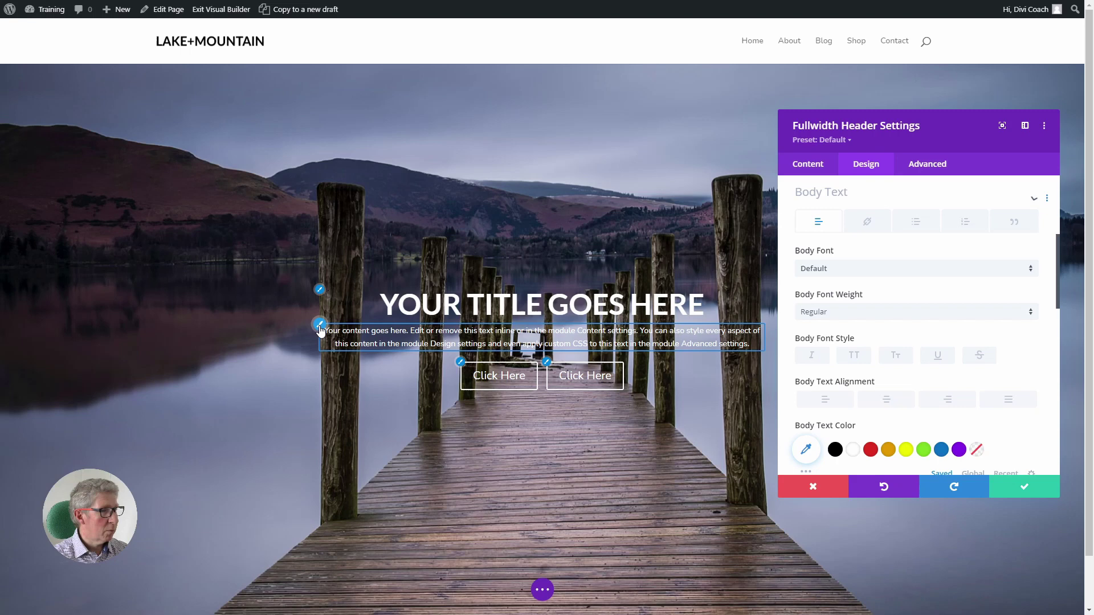
left_click(864, 313)
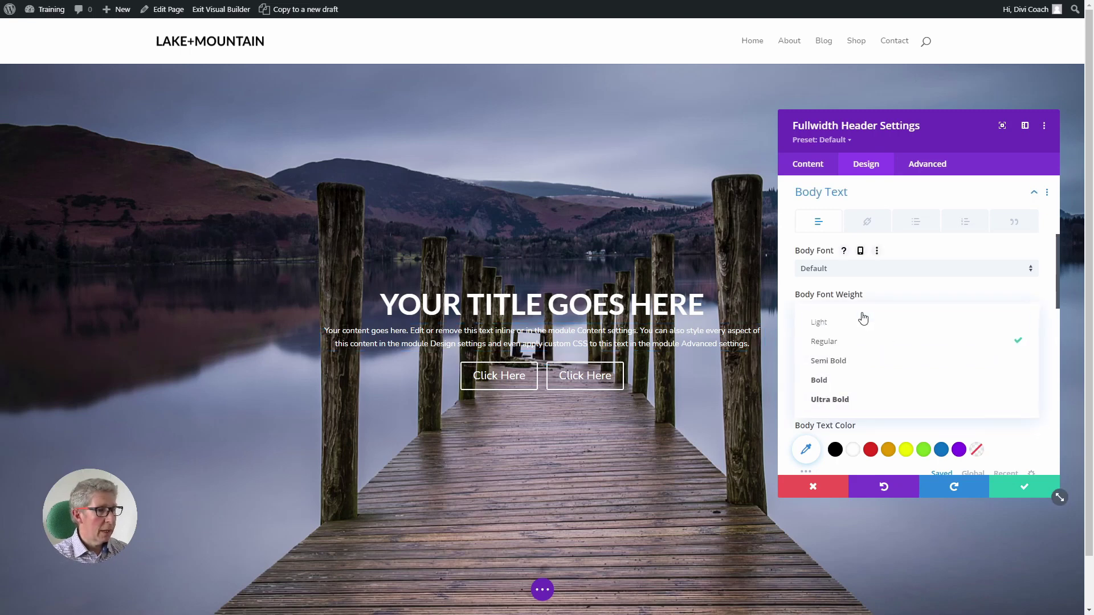
left_click(844, 363)
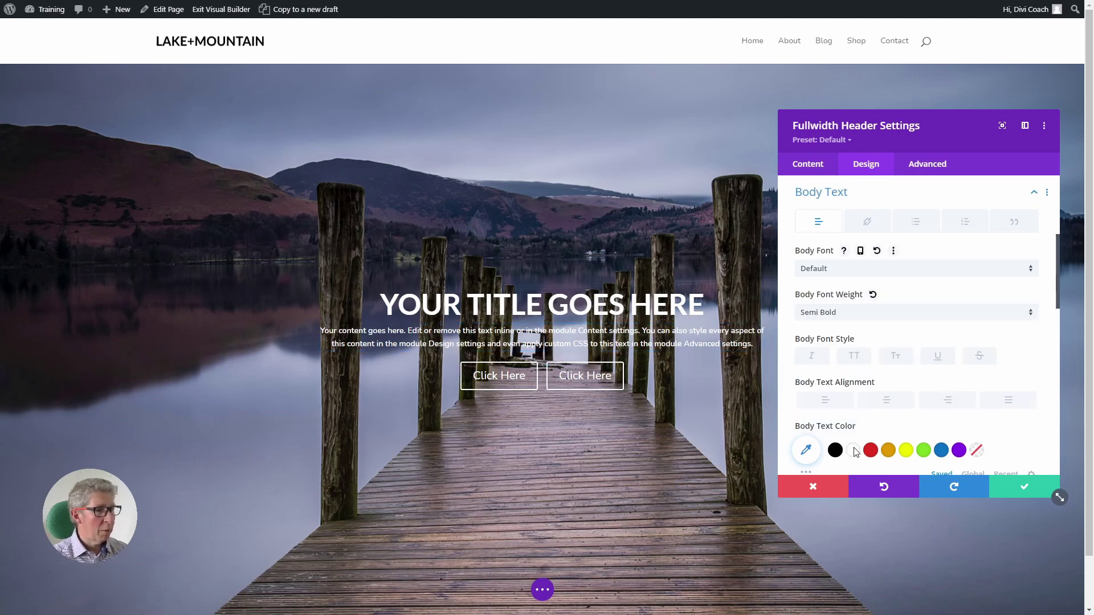
scroll(1013, 417, "down", 2)
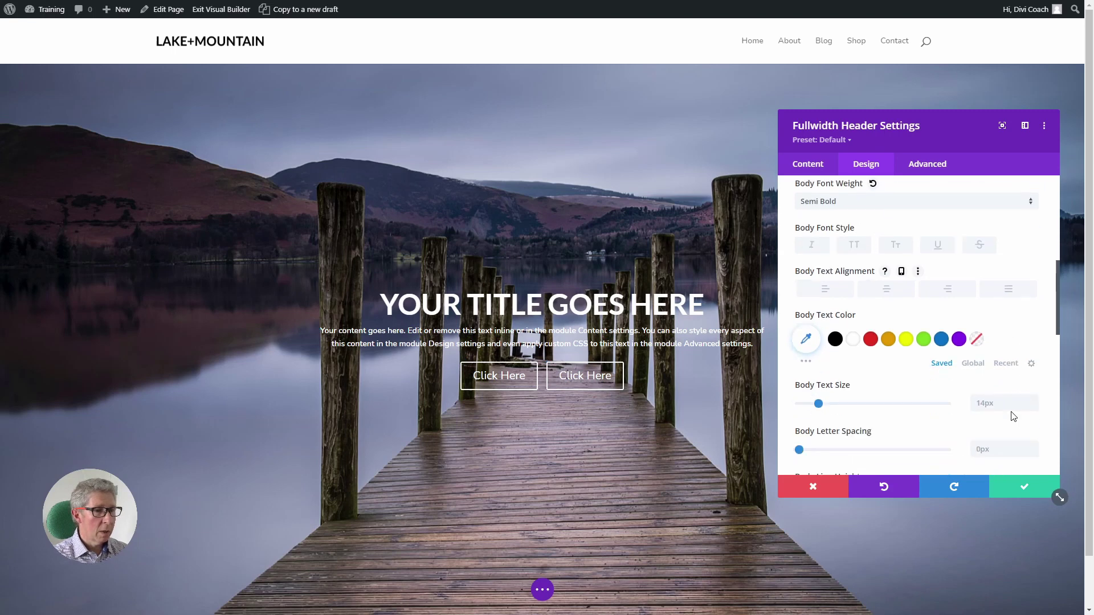
scroll(1014, 416, "down", 2)
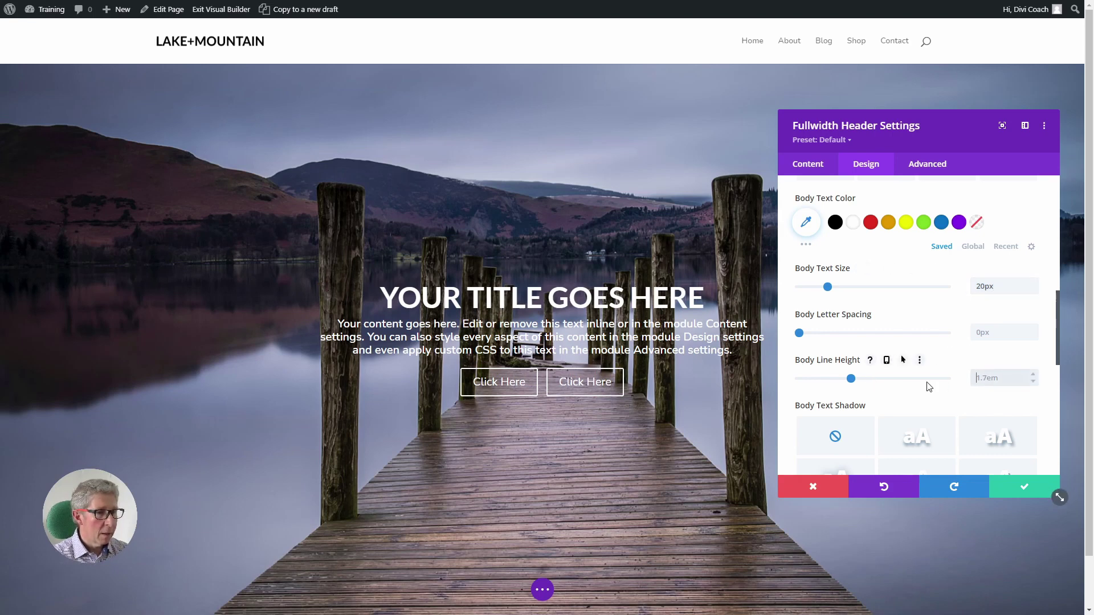
left_click_drag(855, 381, 860, 380)
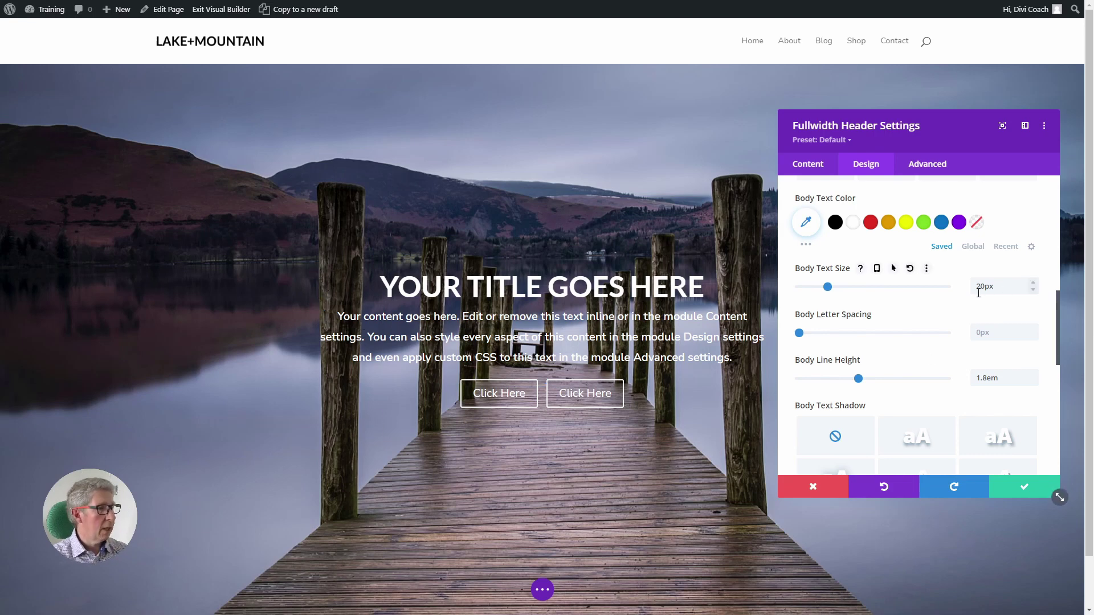
- Narrow the header content width to 42%
scroll(973, 298, "down", 8)
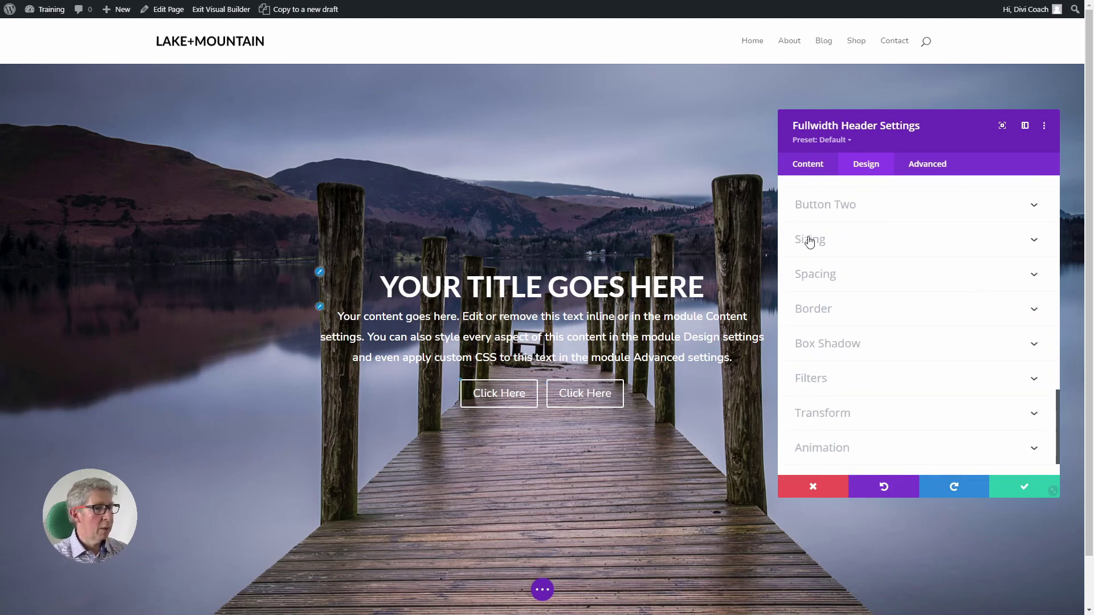
left_click(810, 238)
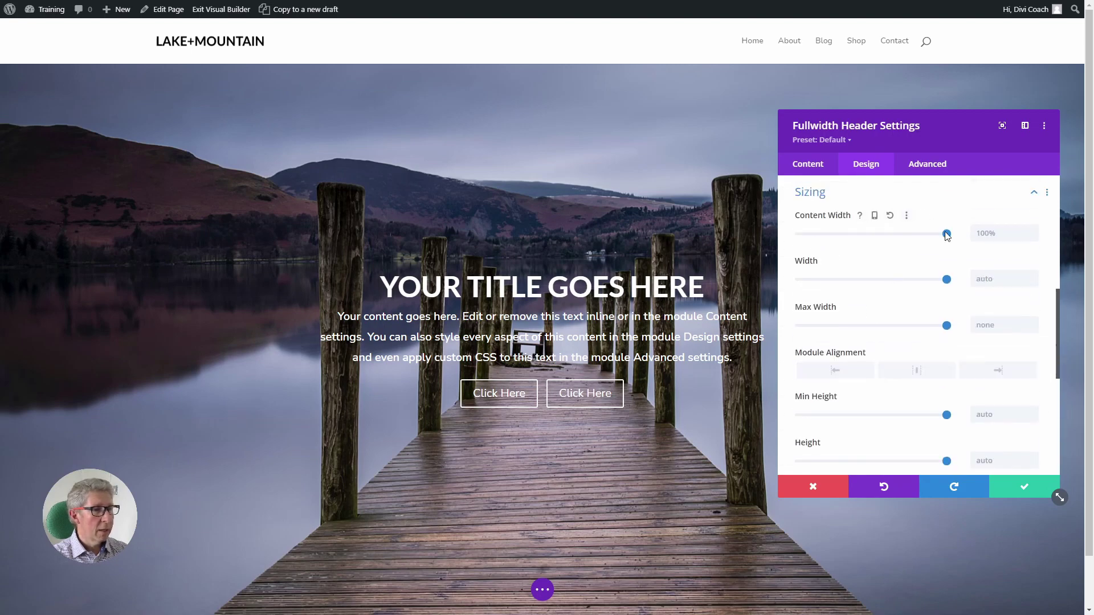
left_click_drag(945, 234, 864, 241)
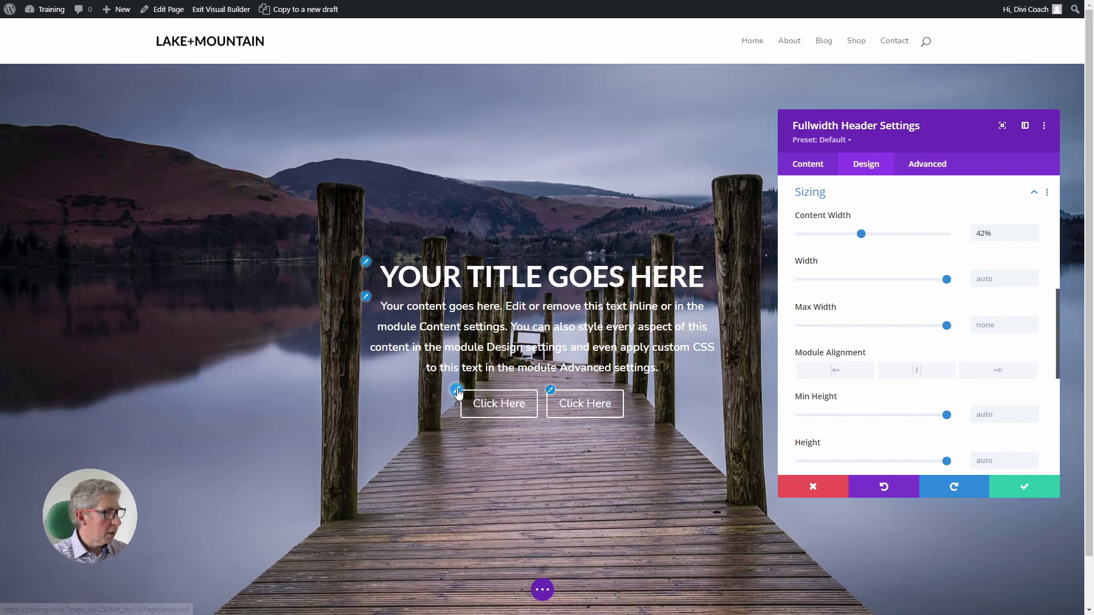
- Enable custom styles on the first button and give it an orange #ff6600 background
left_click(476, 397)
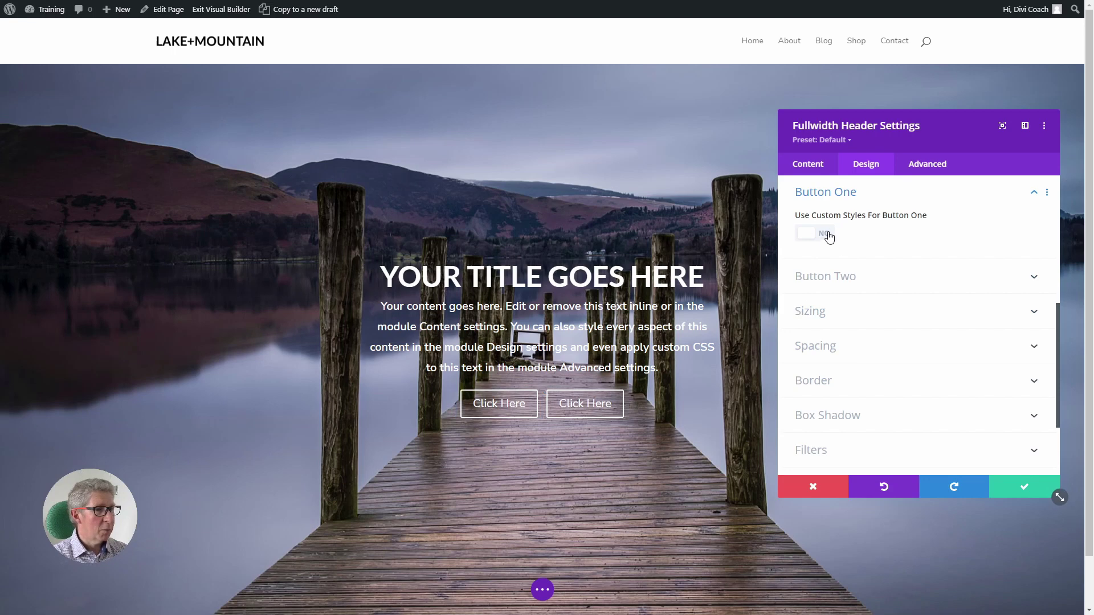
left_click(827, 235)
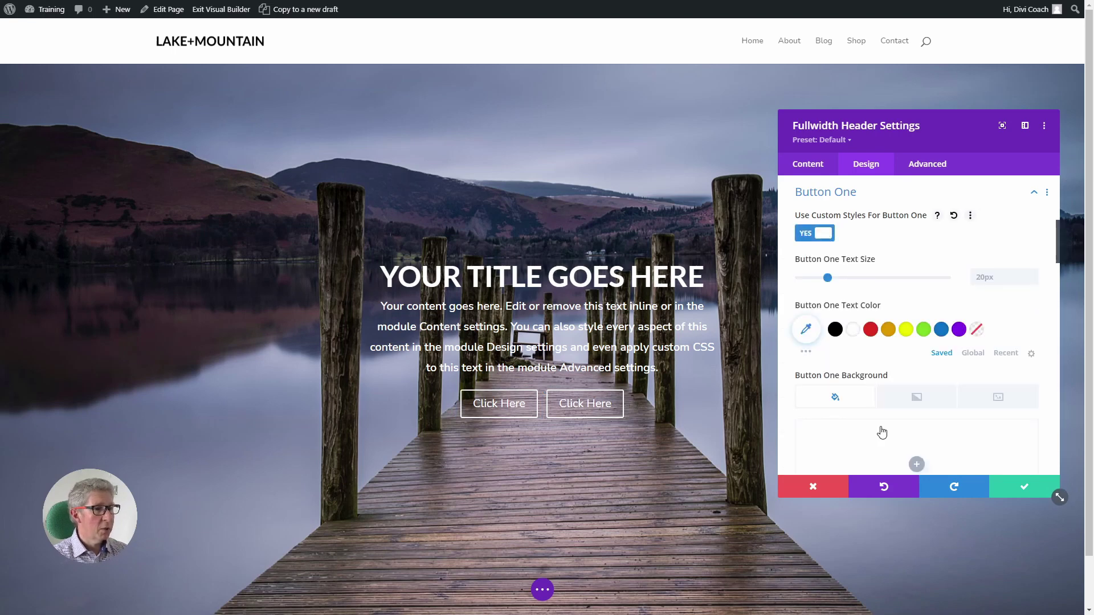
left_click(923, 459)
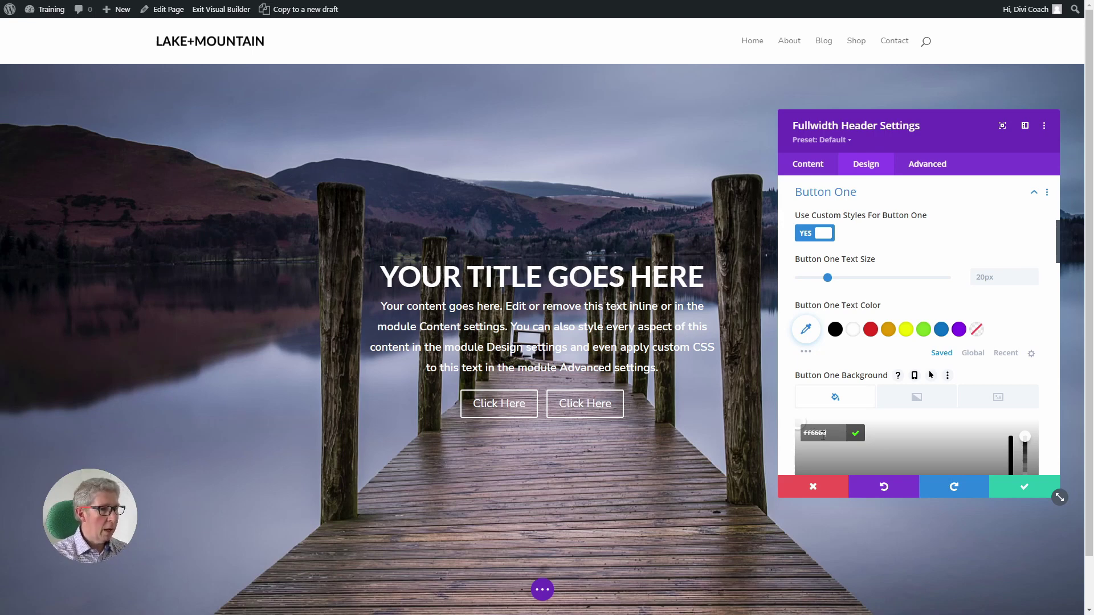
left_click(907, 421)
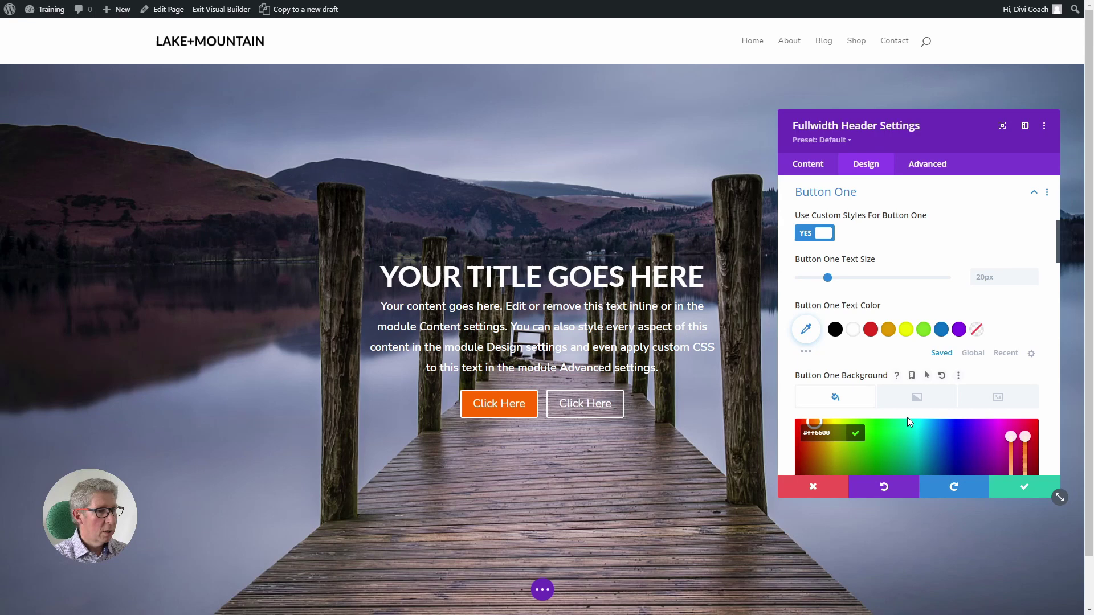
- Make the first button's text bold and uppercase with 2px letter spacing
scroll(908, 417, "down", 2)
scroll(907, 420, "down", 1)
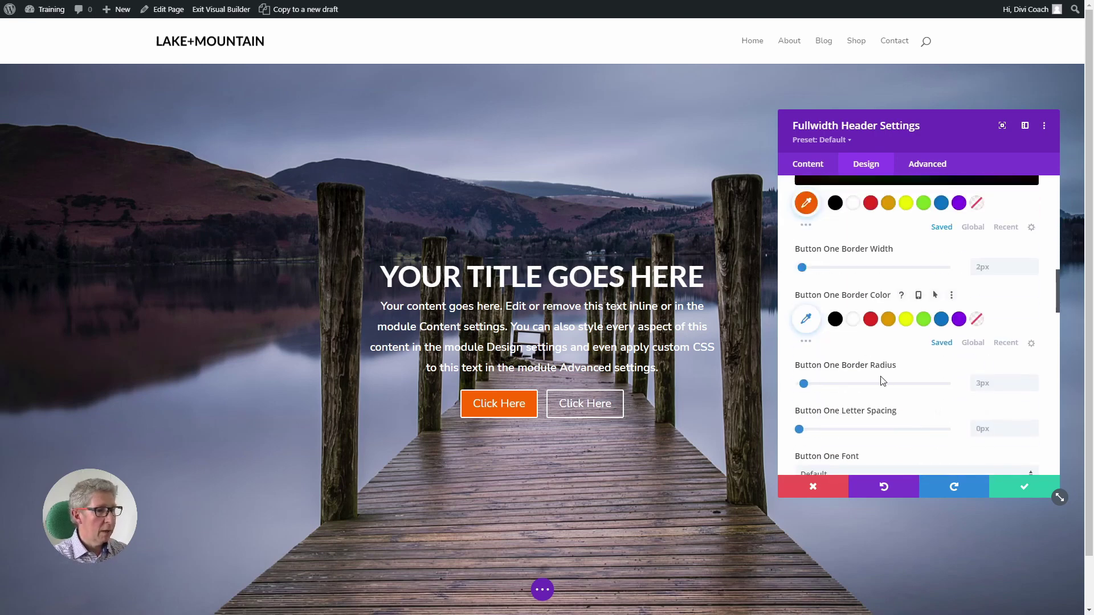
scroll(881, 381, "down", 3)
left_click(837, 351)
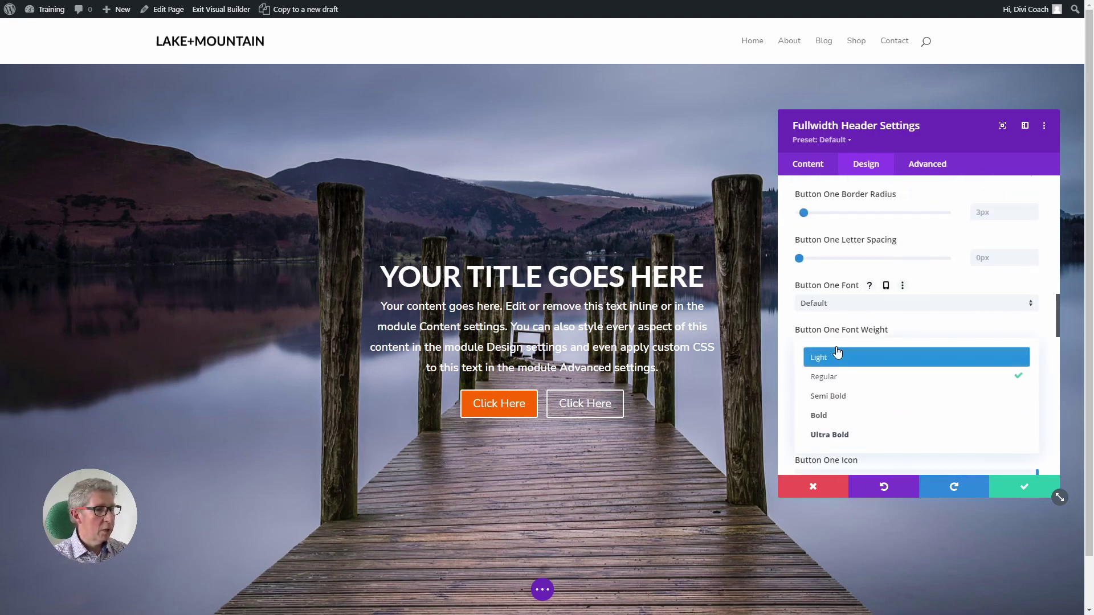
left_click(830, 419)
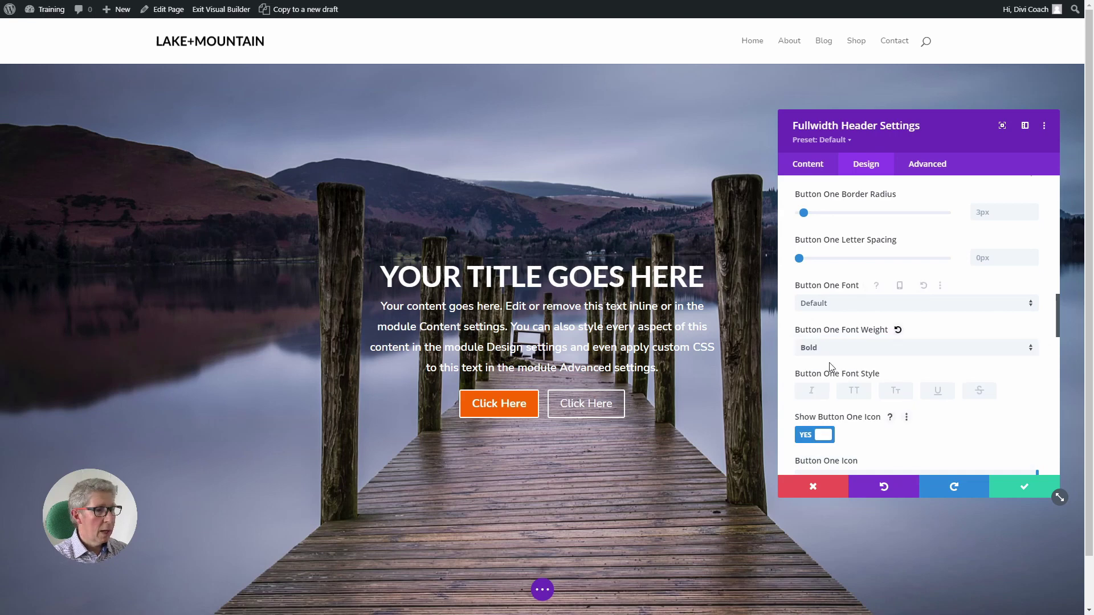
left_click(855, 391)
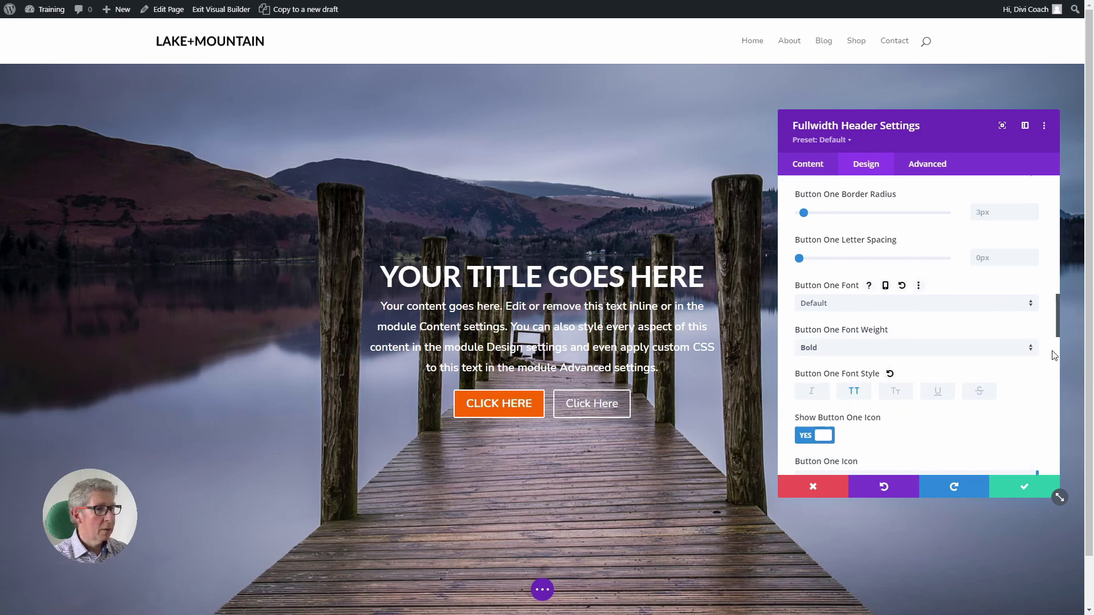
left_click(1036, 258)
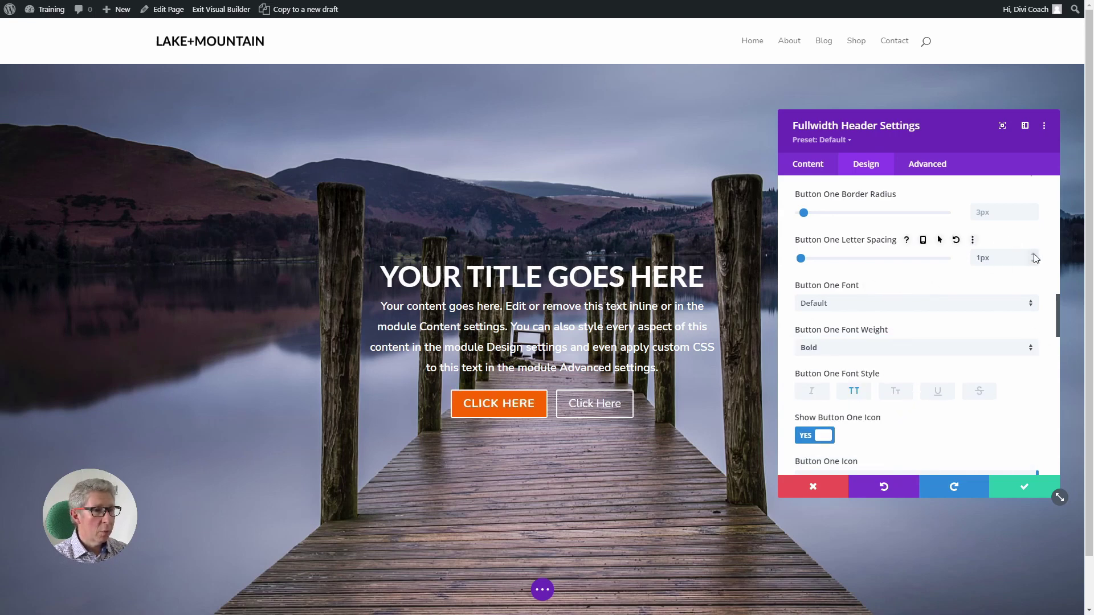
left_click(1035, 258)
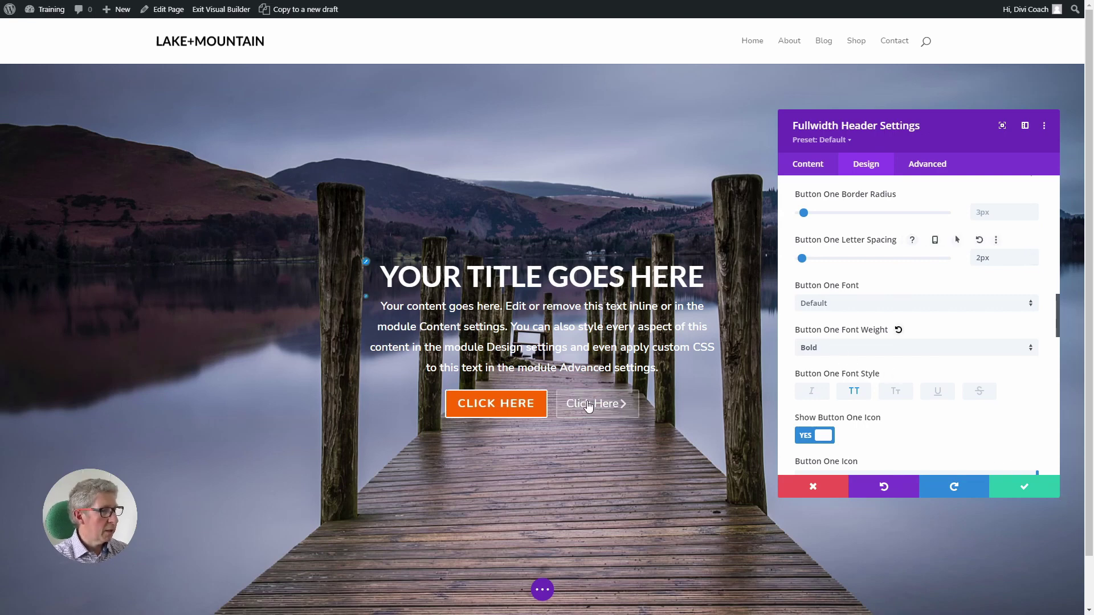
- Enable custom styles on the second button and give it the same orange background
left_click(559, 391)
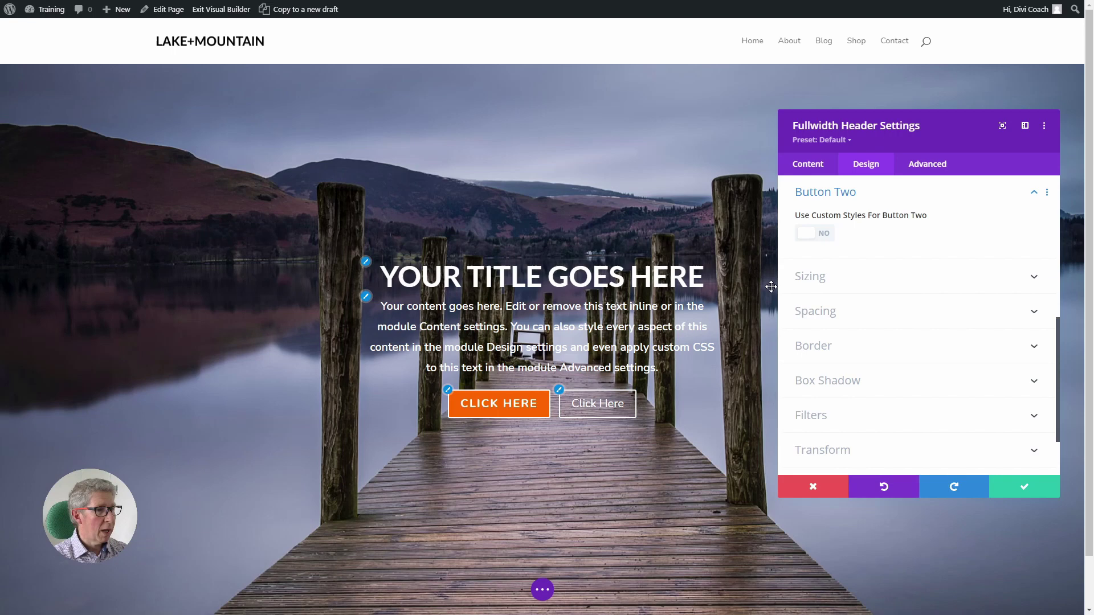
left_click(826, 241)
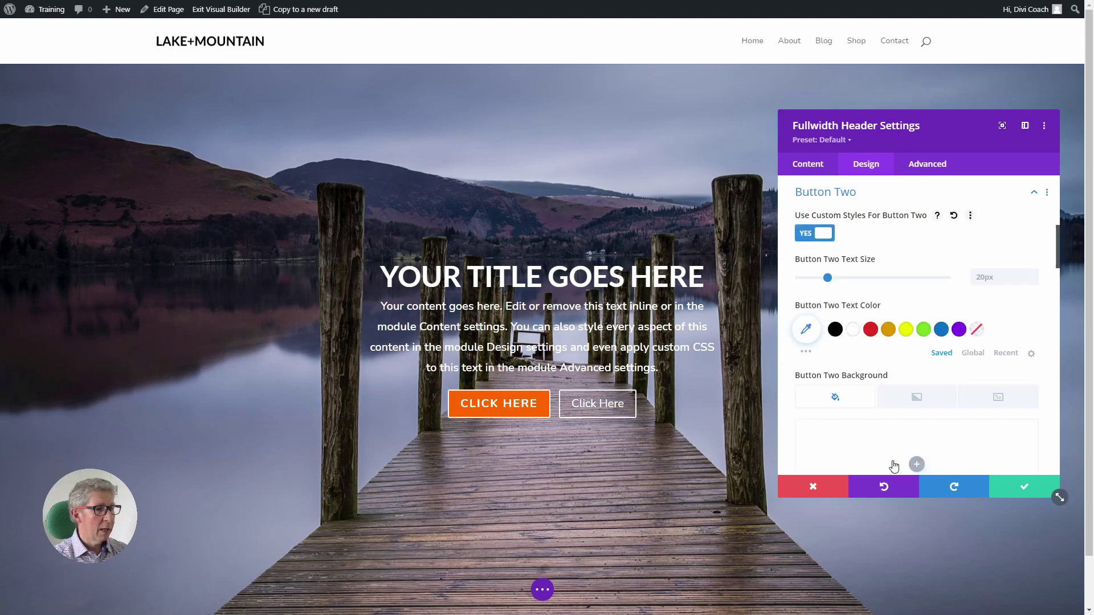
left_click(898, 432)
scroll(895, 437, "down", 4)
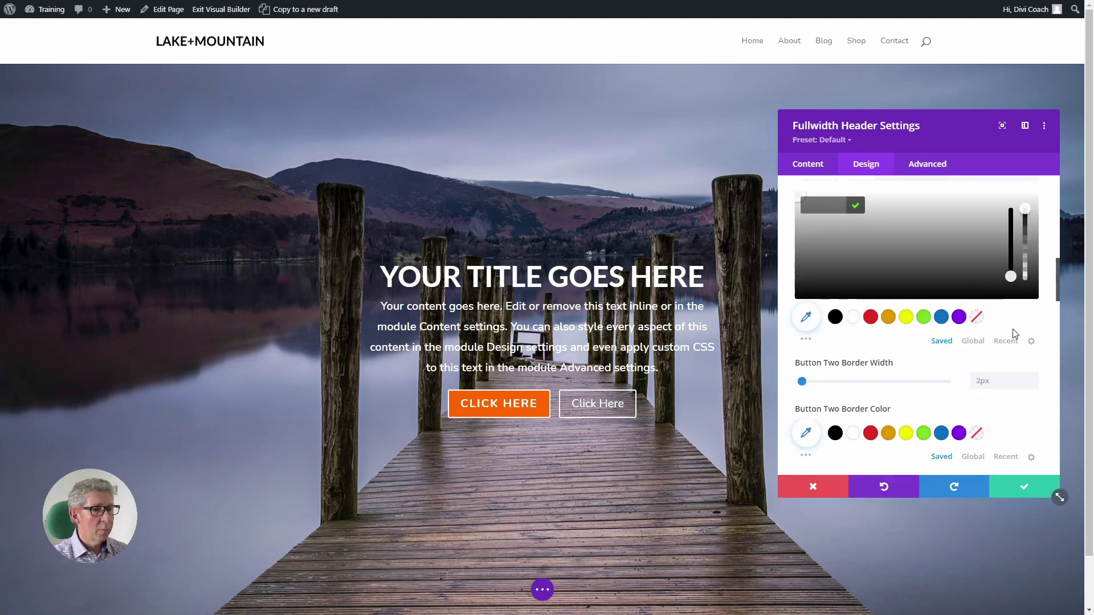
left_click(1006, 342)
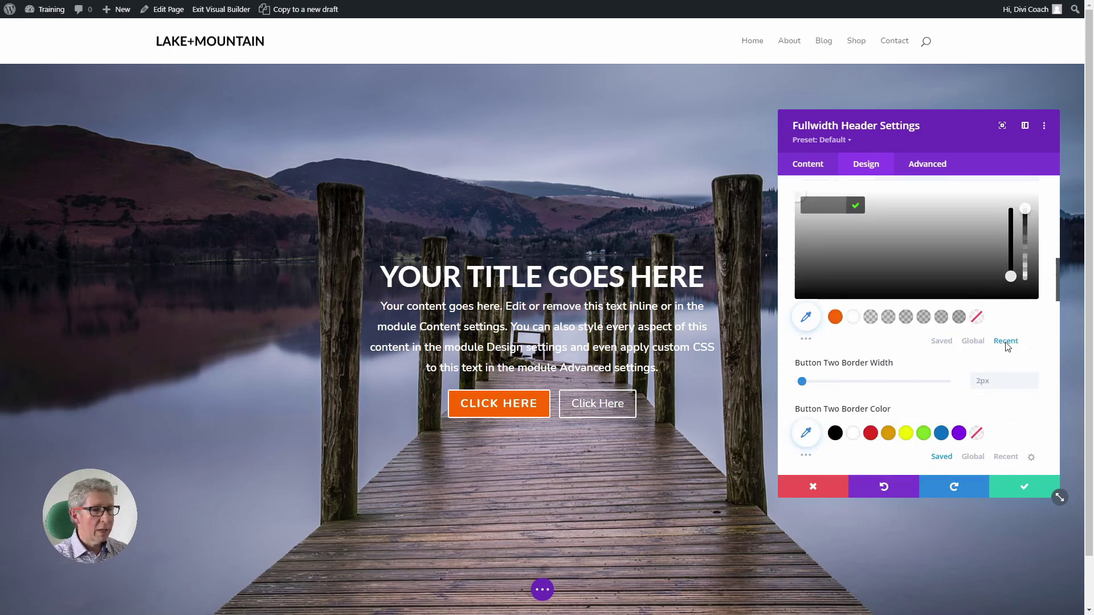
left_click(834, 320)
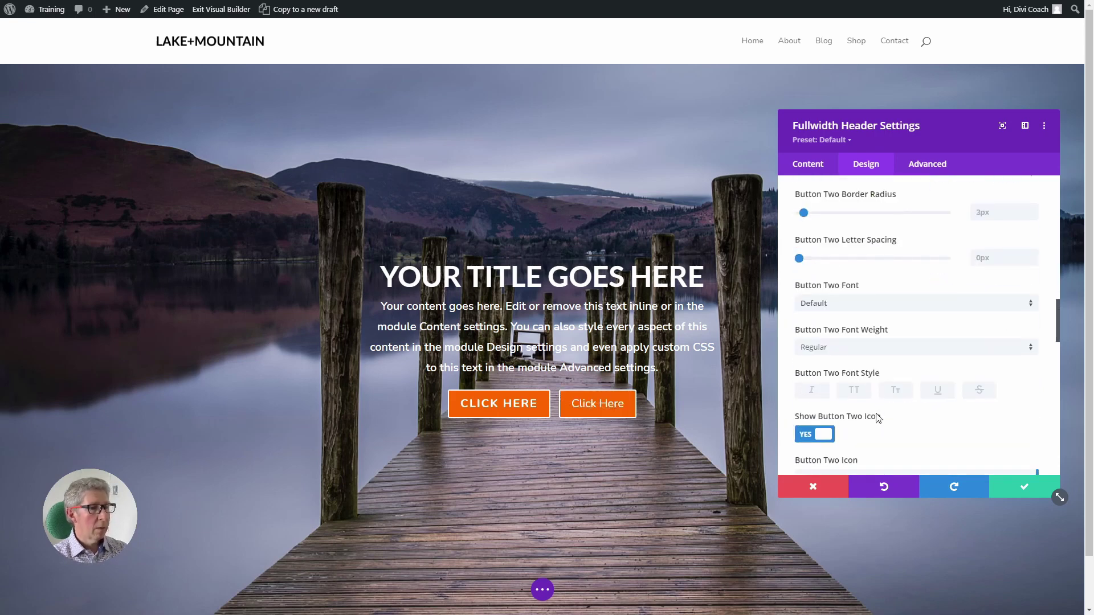
- Make the second button's text bold and uppercase with 2px letter spacing, then close settings
left_click(853, 348)
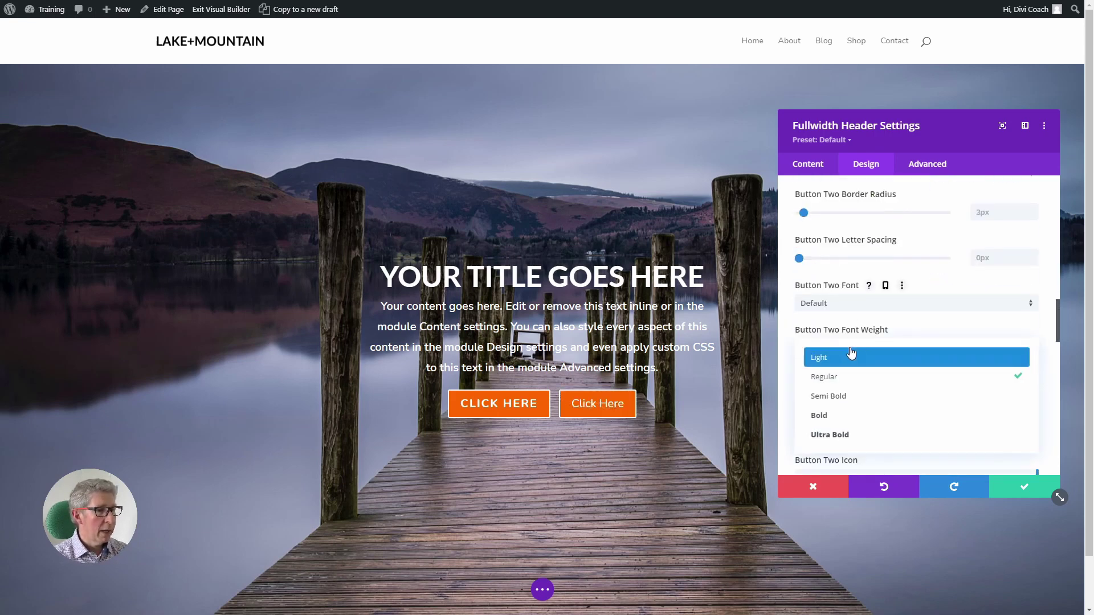
left_click(833, 417)
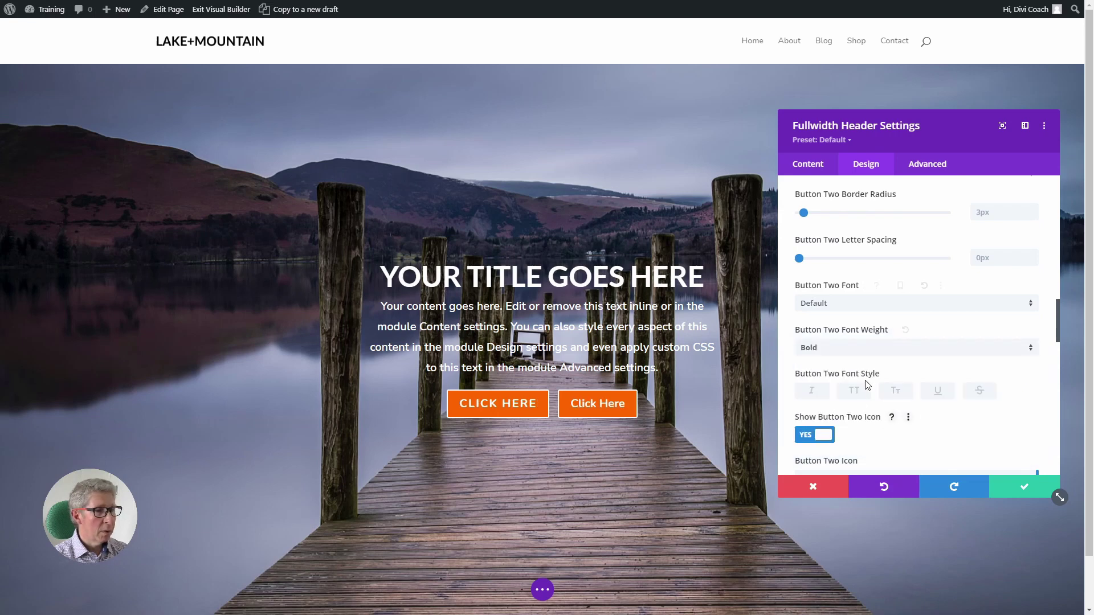
left_click(854, 392)
scroll(878, 392, "down", 4)
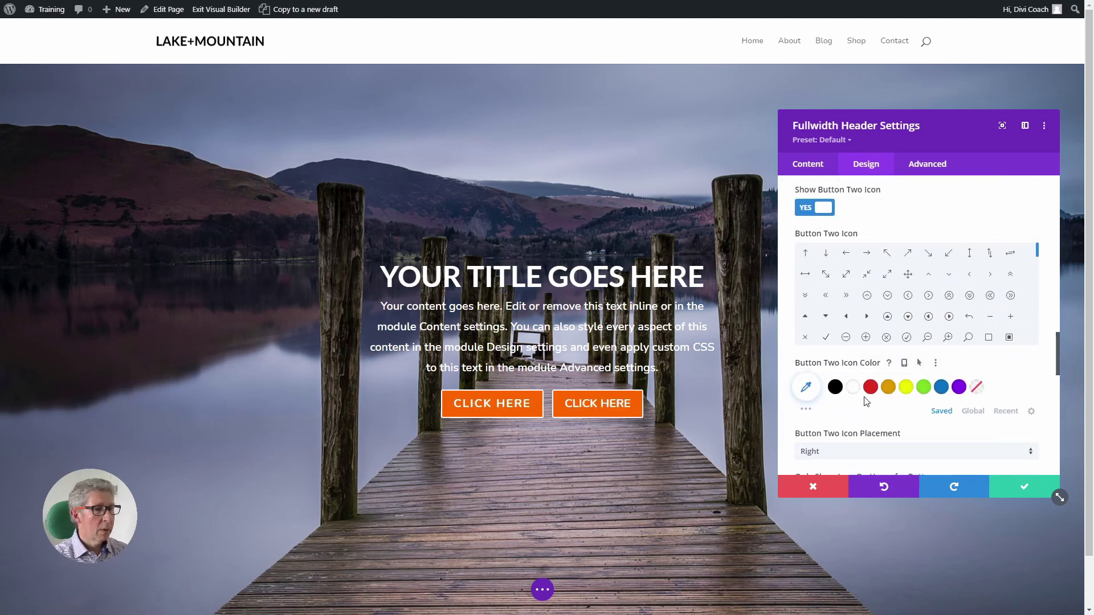
scroll(878, 388, "up", 3)
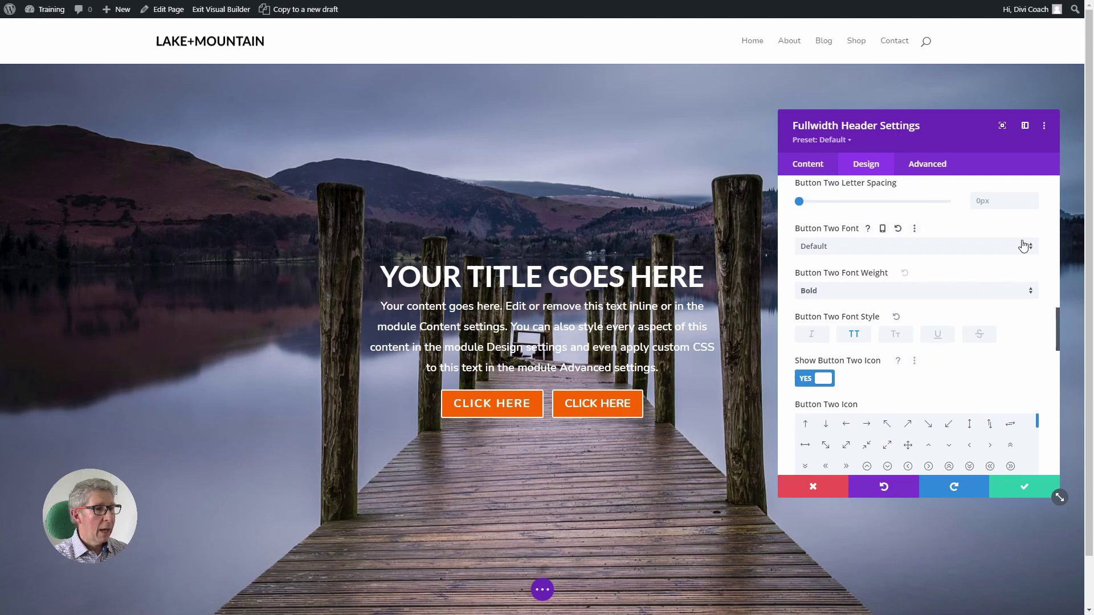
left_click(1035, 200)
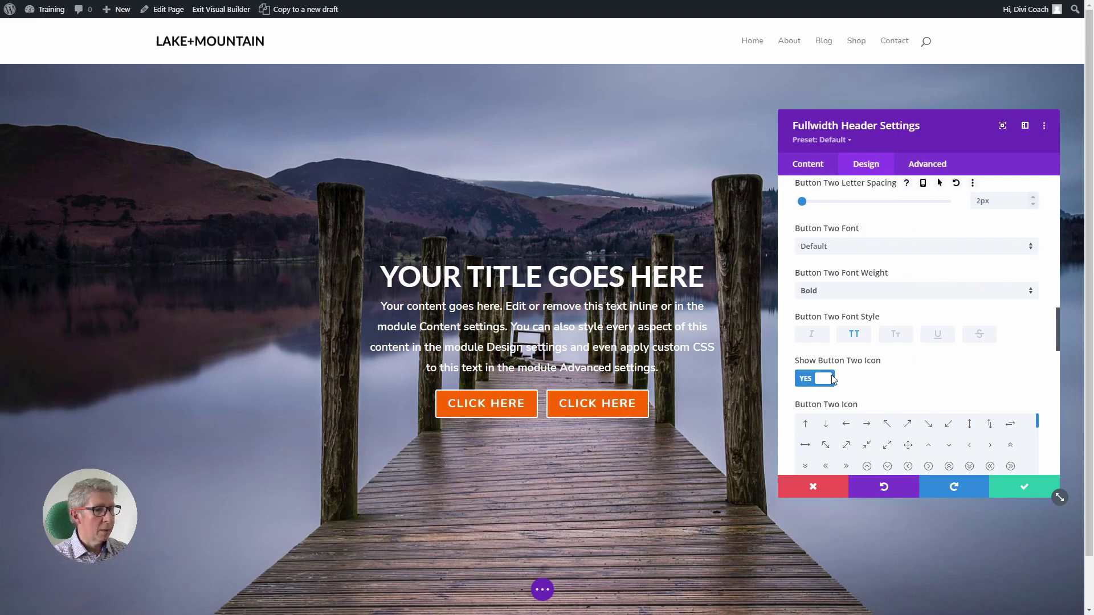
key("Escape")
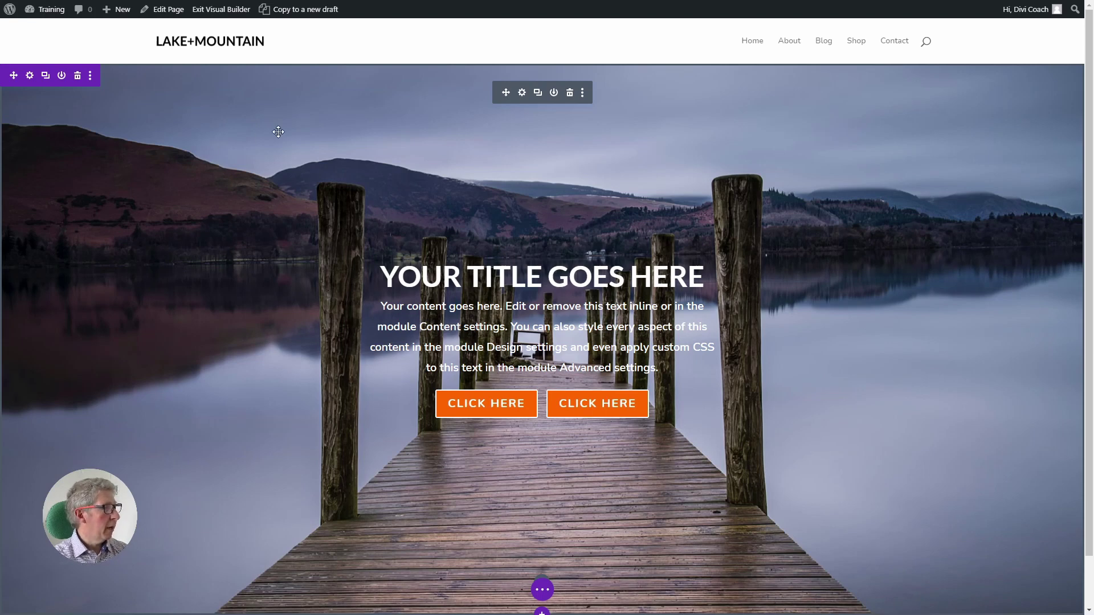
- Add a black overlay at about 0.29 opacity over the header photo and save
left_click(522, 94)
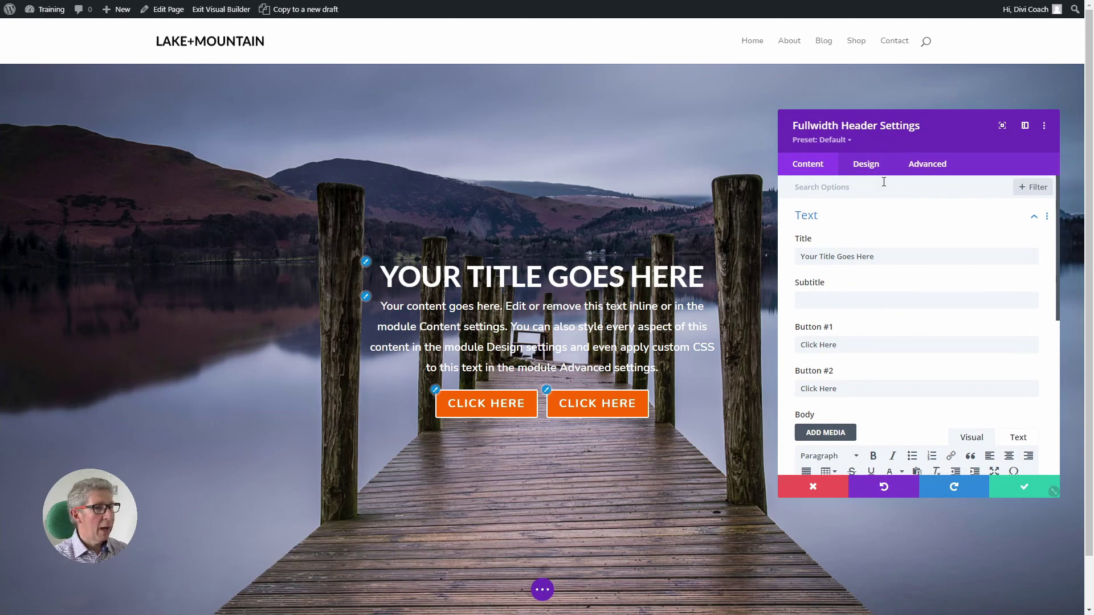
left_click(867, 165)
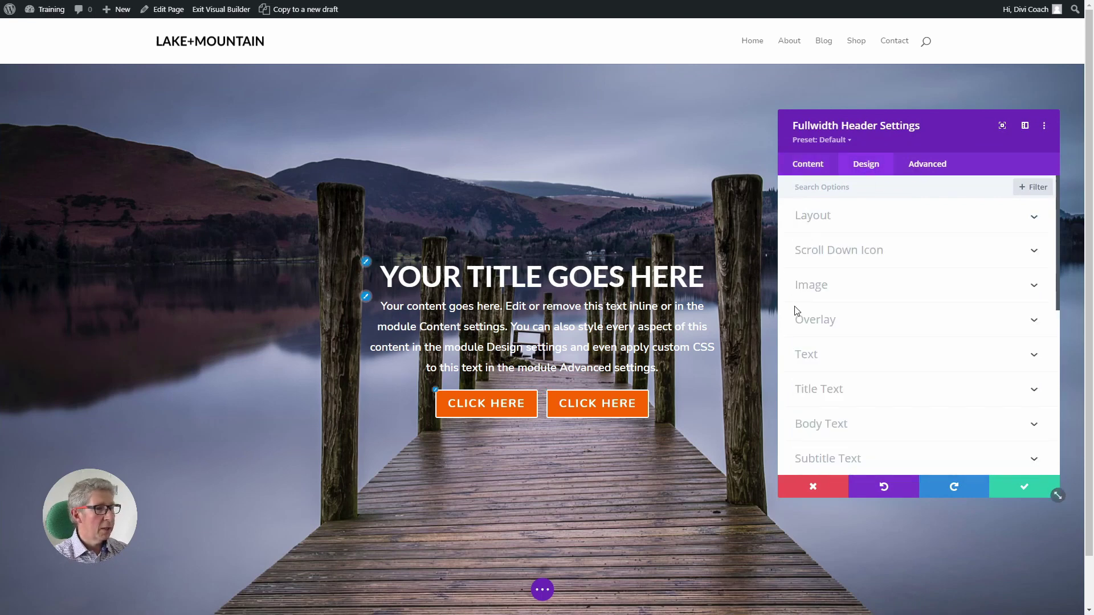
left_click(811, 323)
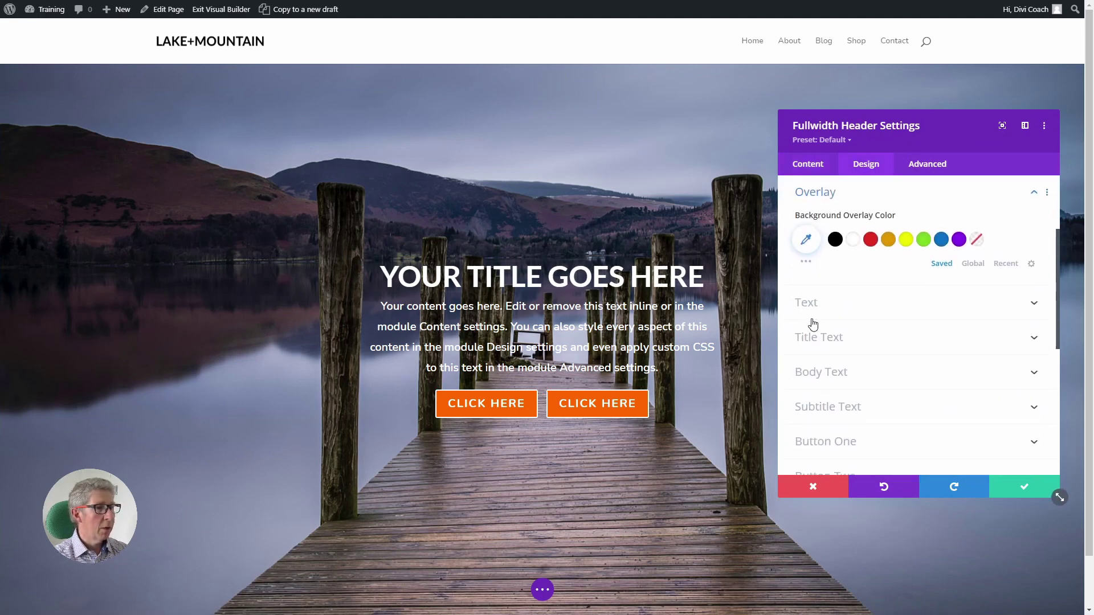
left_click(835, 240)
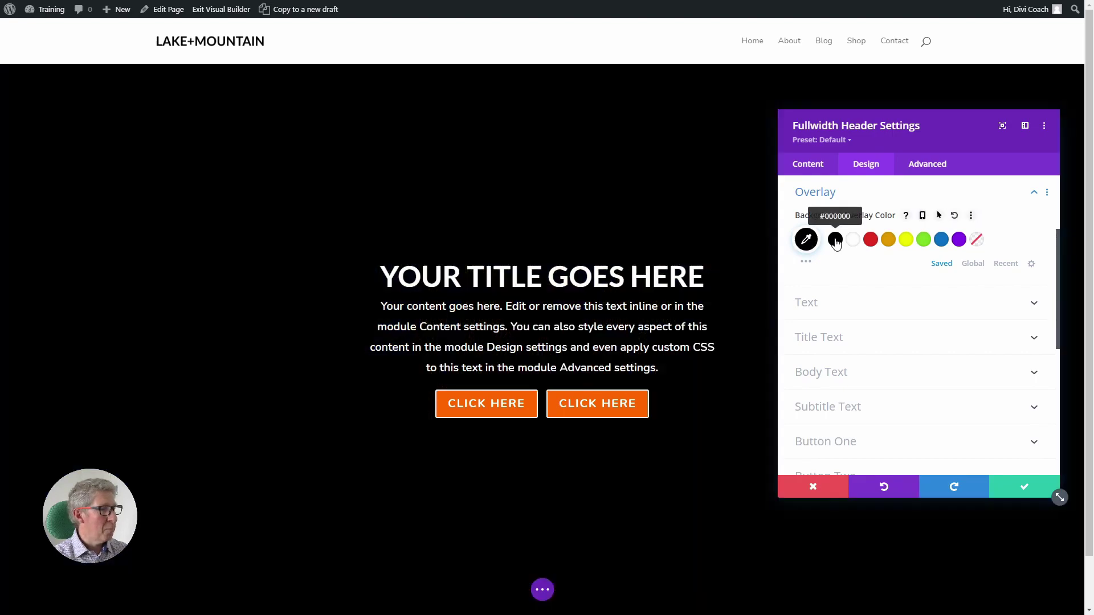
left_click(807, 239)
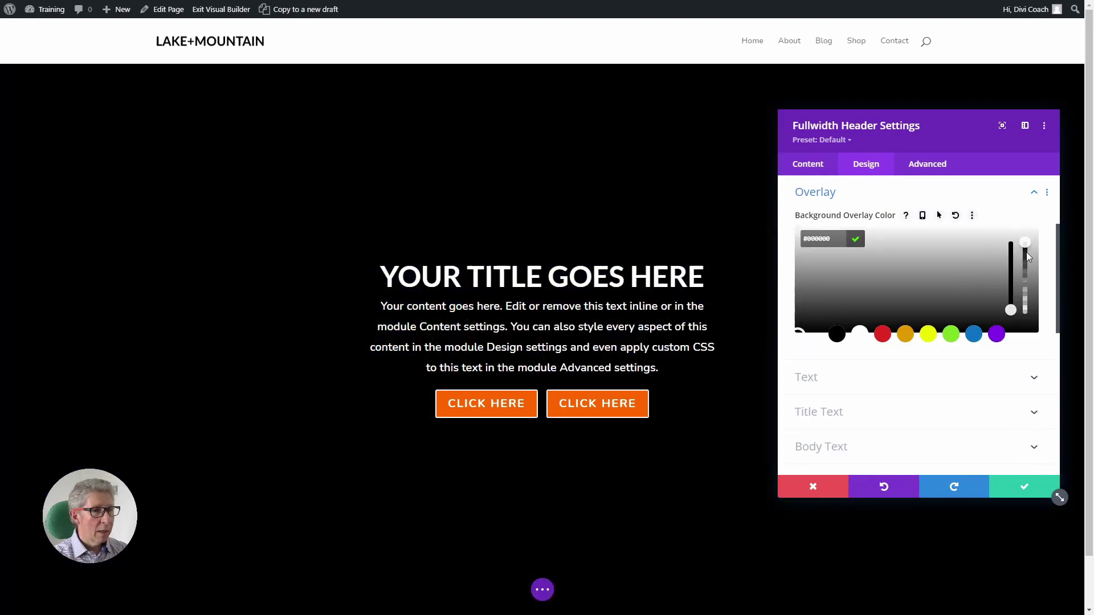
left_click_drag(1027, 254, 1026, 295)
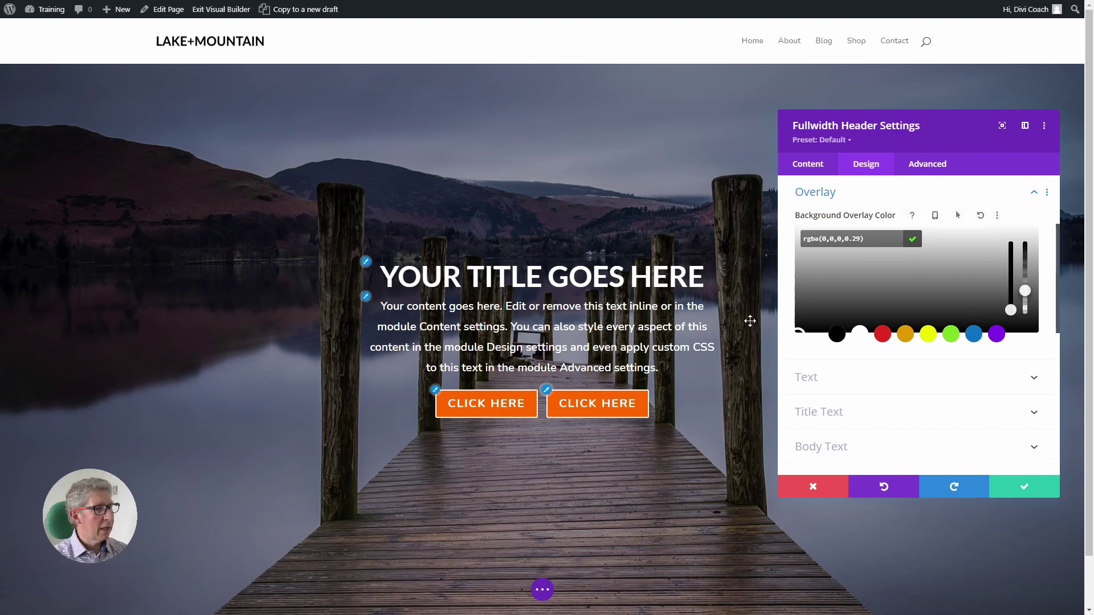
left_click(1033, 488)
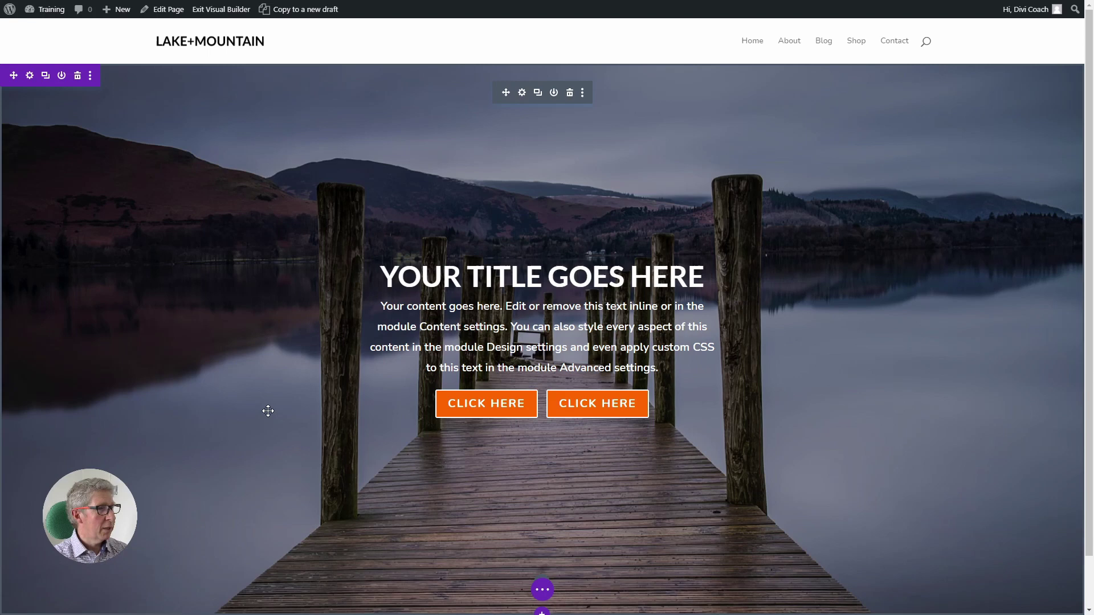
- Publish the Home page and exit the visual builder to the live page
left_click(542, 590)
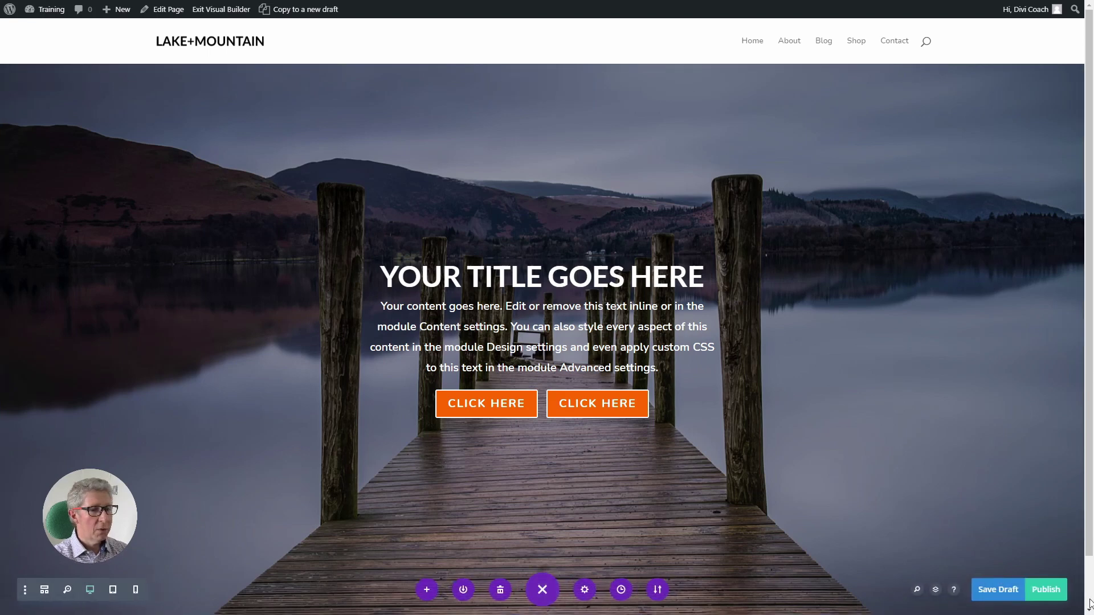
left_click(1050, 589)
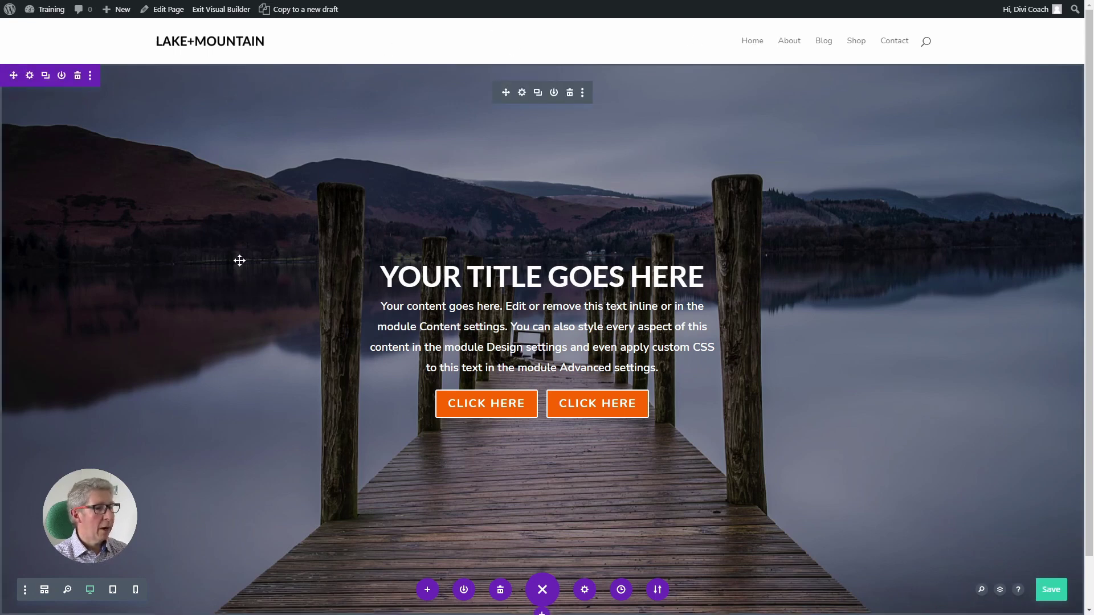
left_click(220, 10)
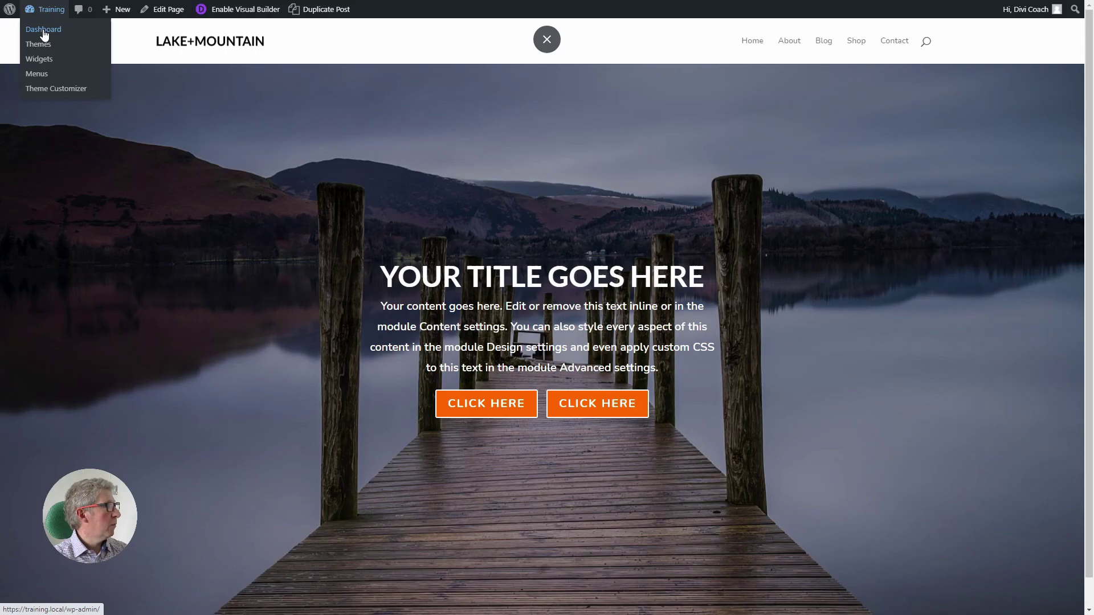
- In Reading Settings, set the homepage to the static page 'Home' and save
left_click(43, 30)
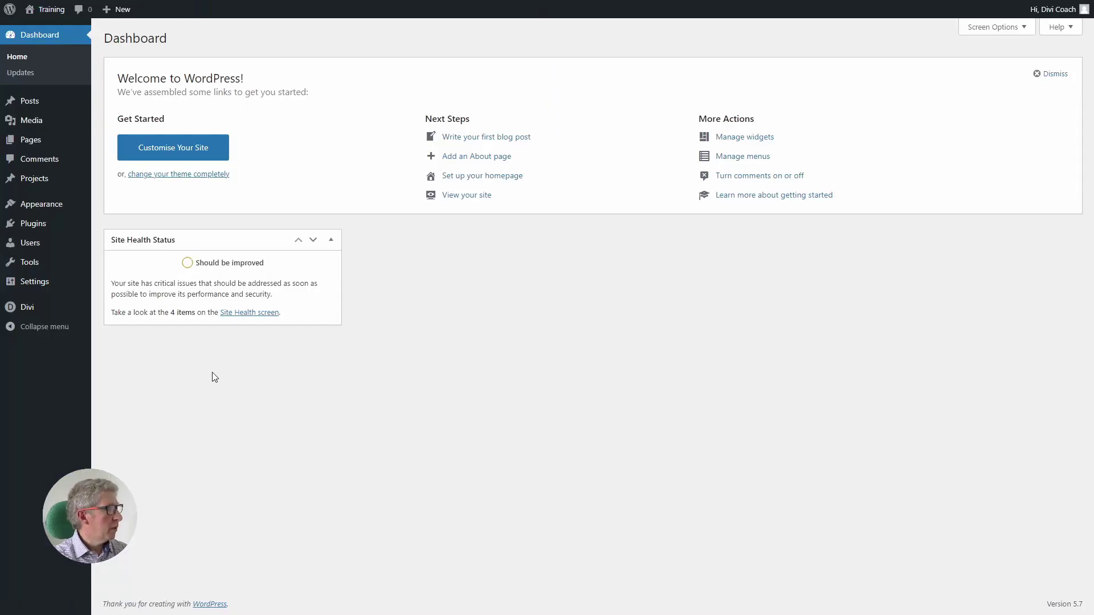
mouse_move(32, 288)
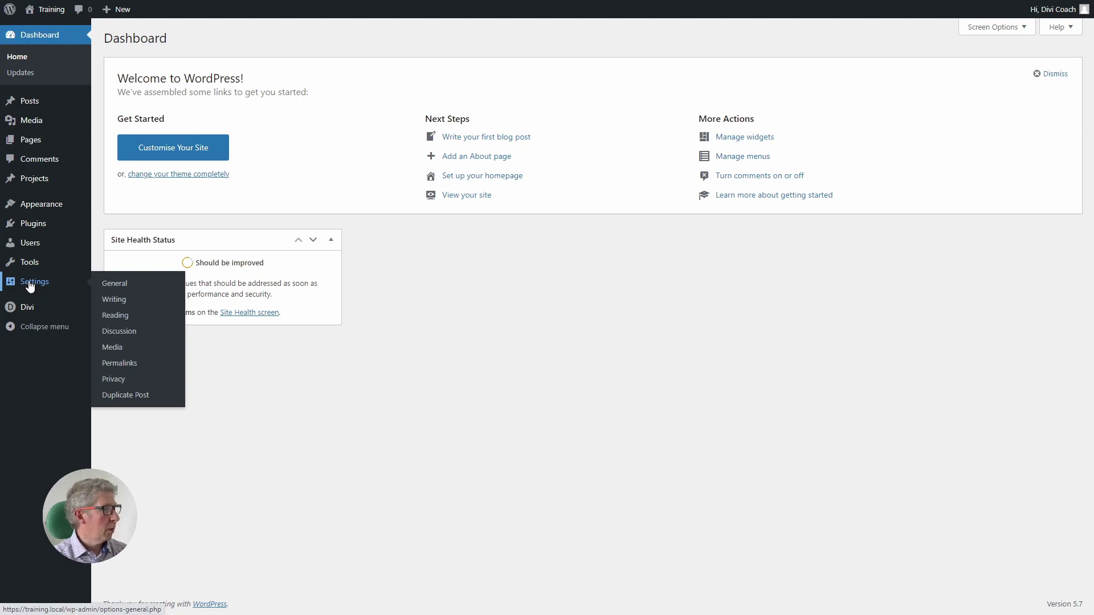
left_click(116, 315)
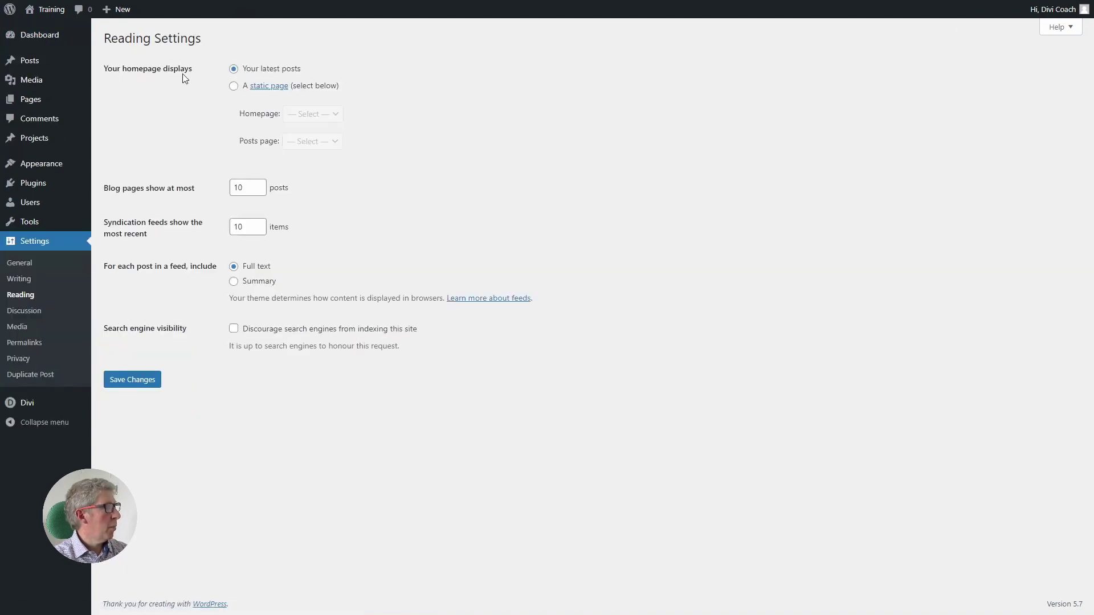
left_click(234, 86)
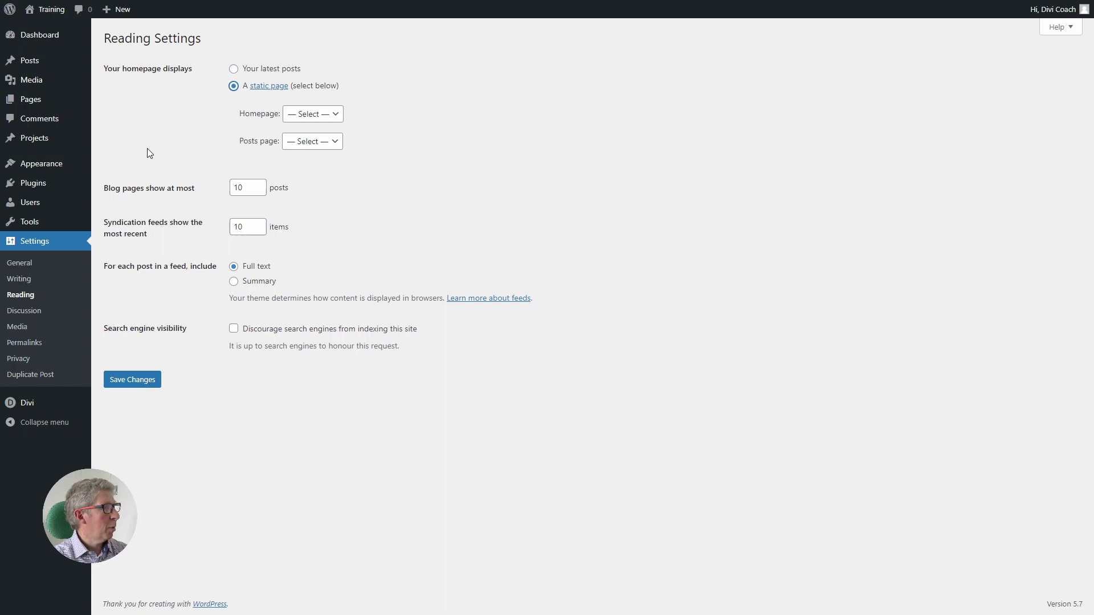
left_click(310, 114)
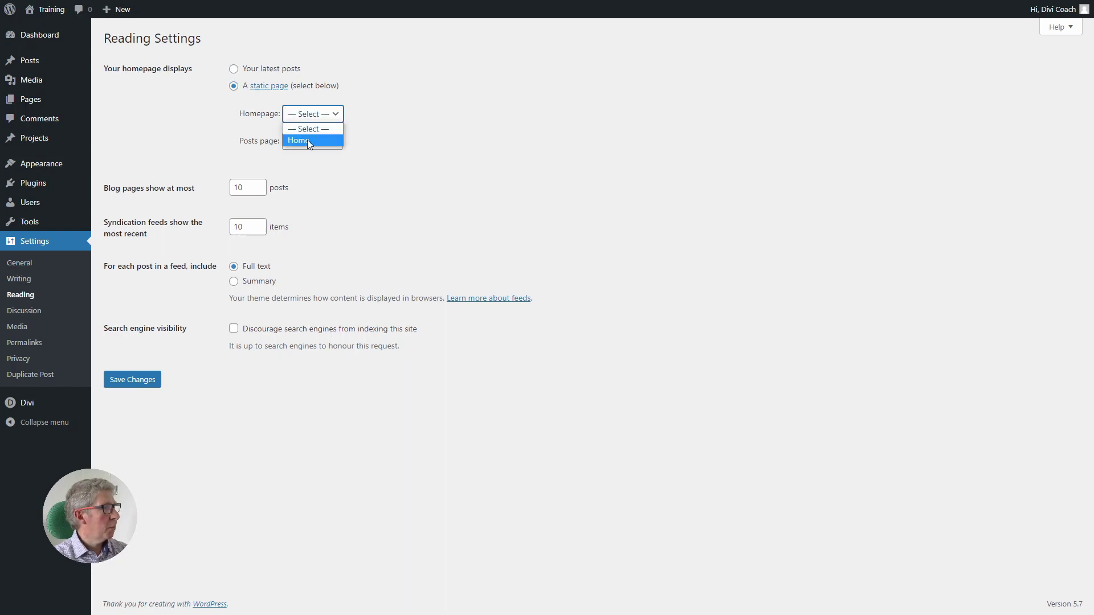
left_click(308, 142)
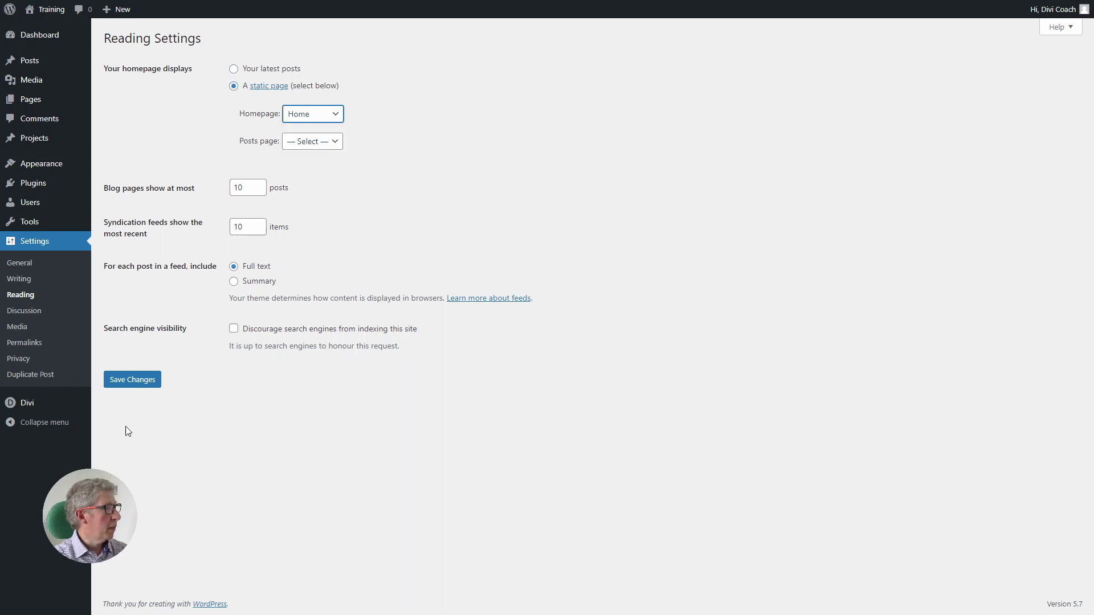
left_click(128, 380)
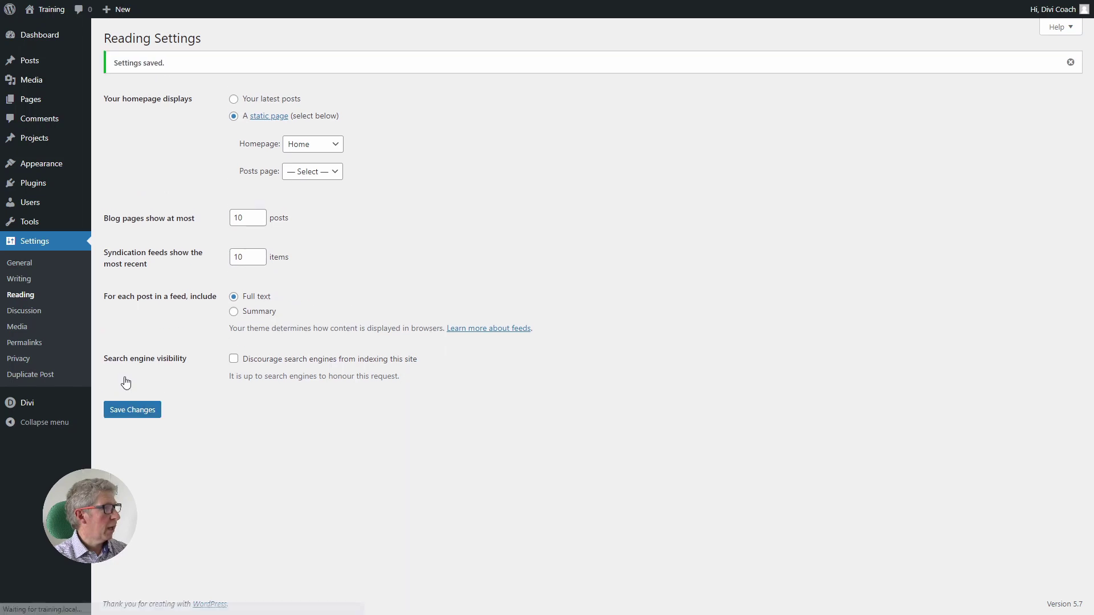
- Create a Homepage template in the Theme Builder and start building its custom header
mouse_move(34, 405)
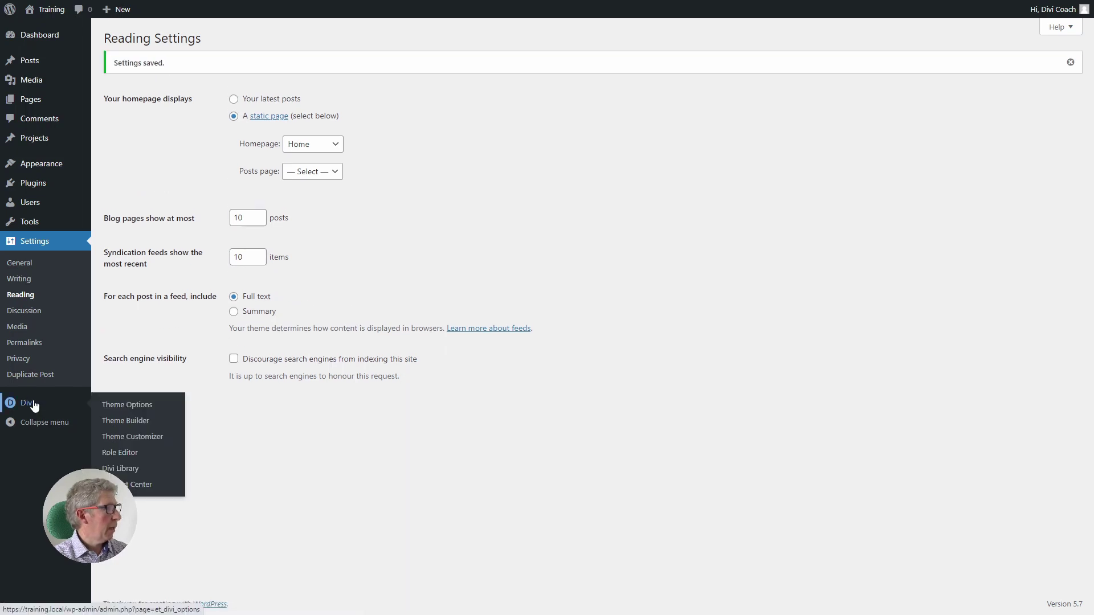
left_click(136, 426)
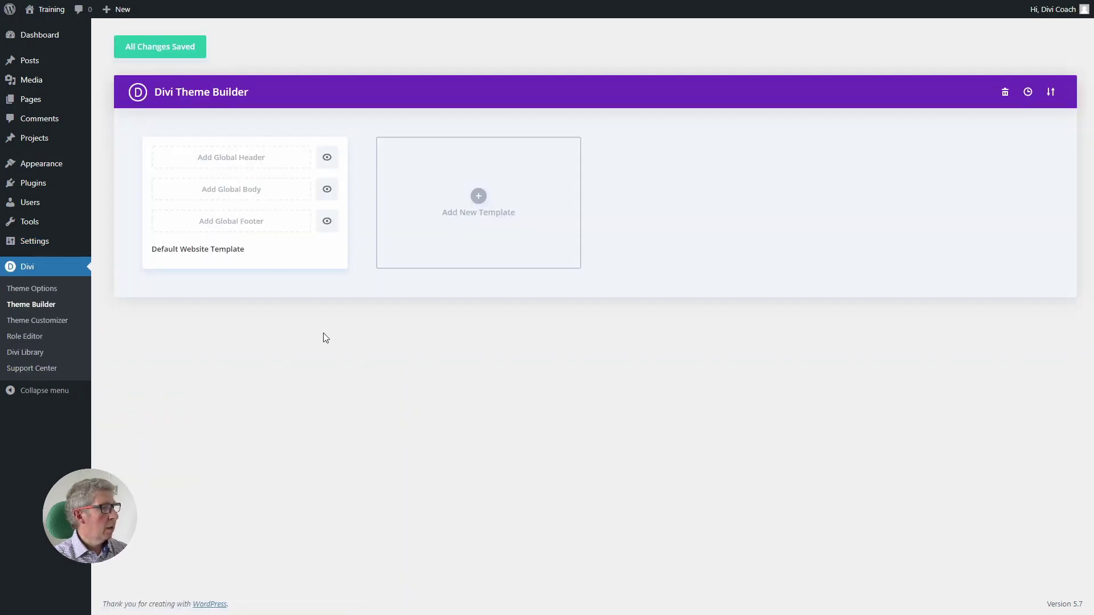
left_click(479, 196)
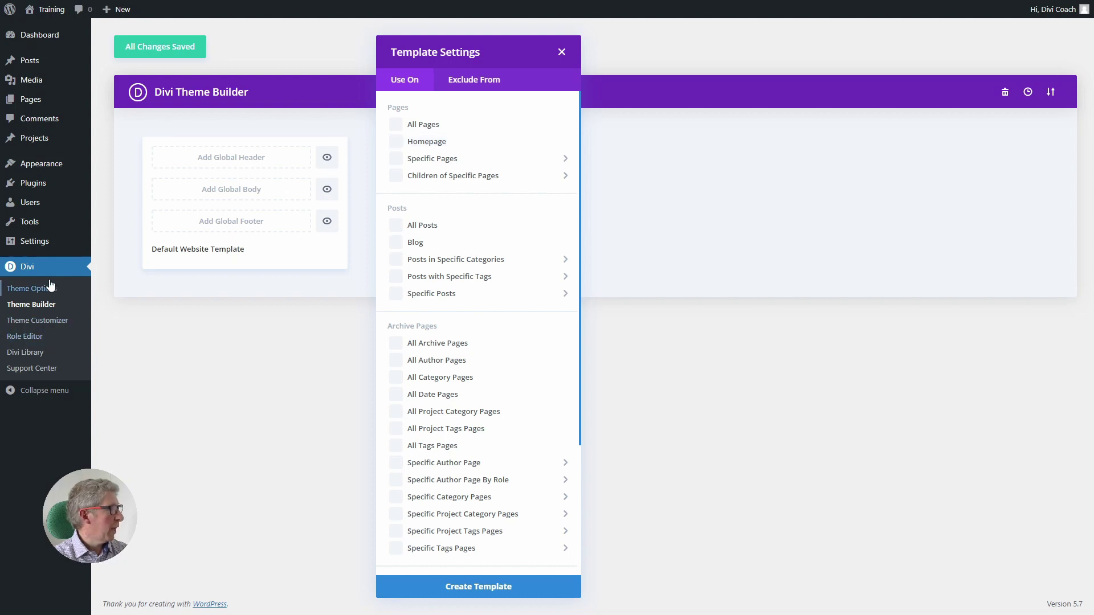
mouse_move(44, 244)
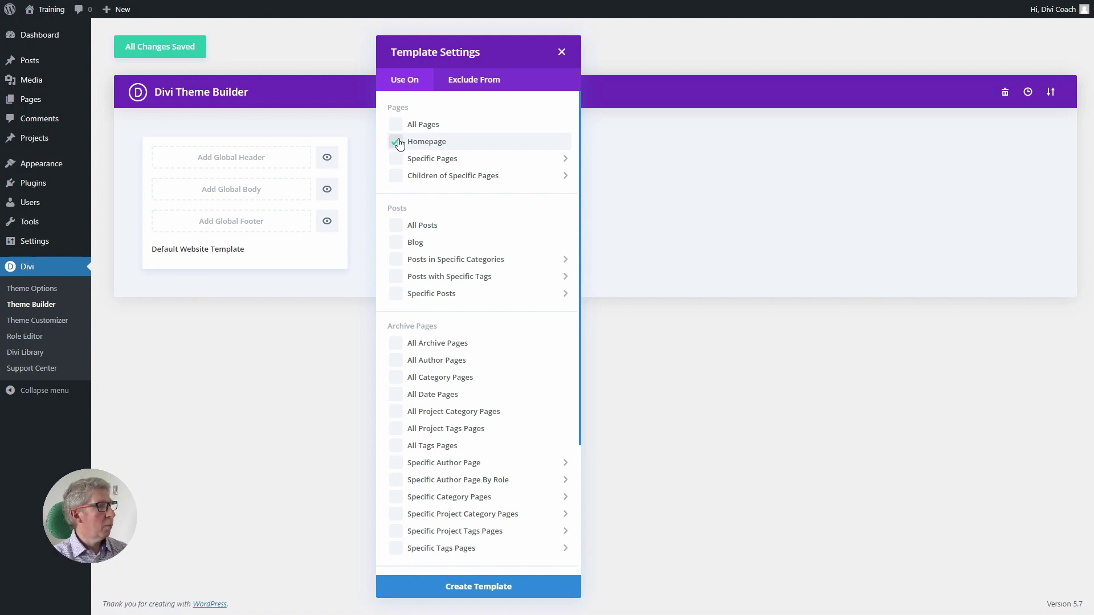
left_click(506, 587)
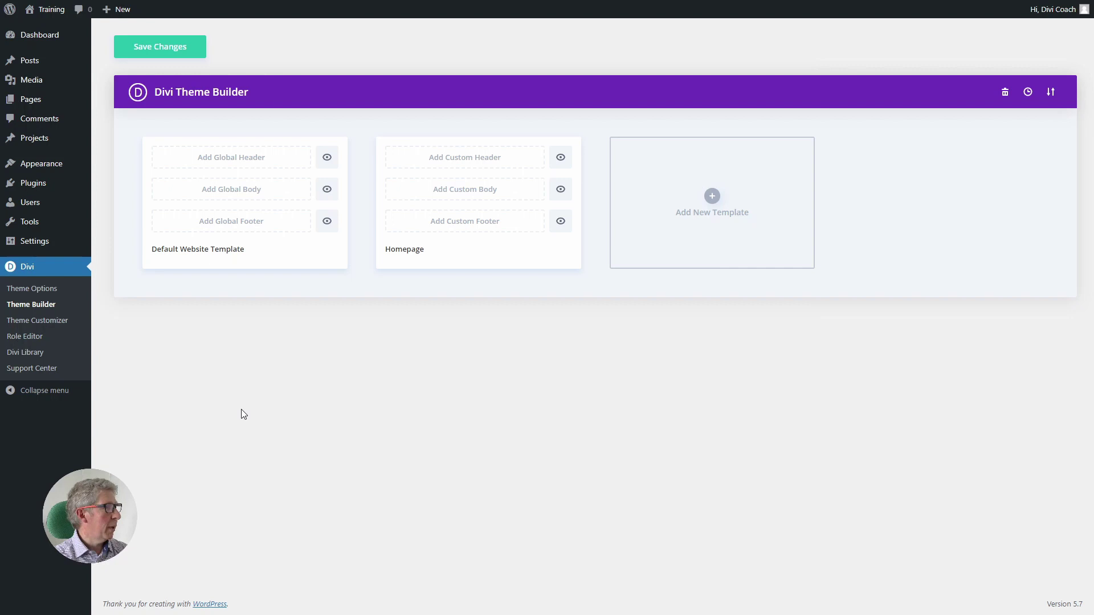
left_click(453, 164)
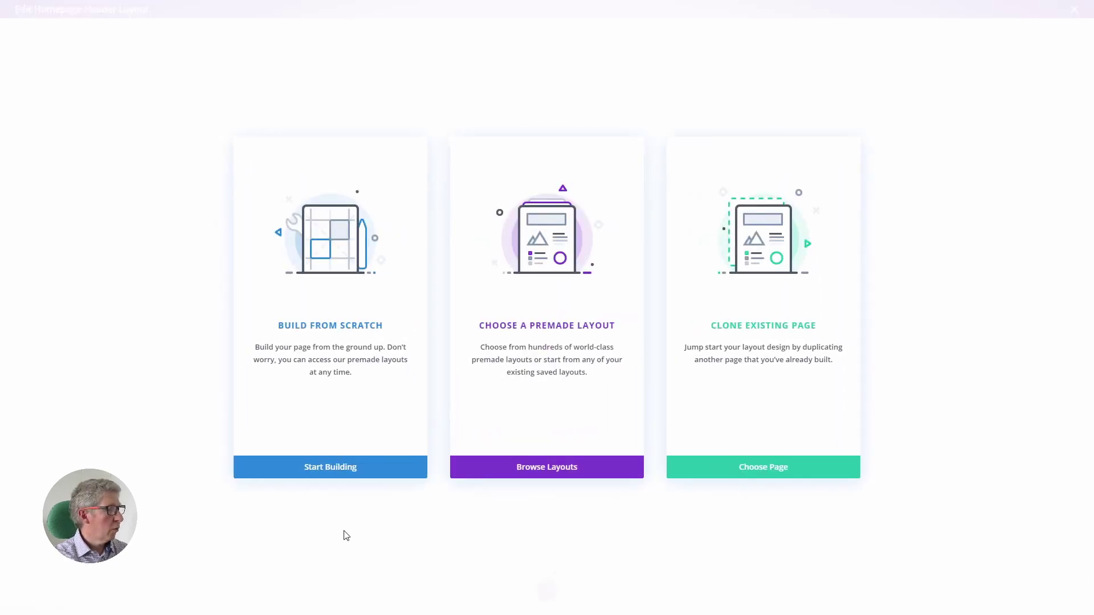
- Build the header layout from scratch with an empty two-column row
left_click(337, 470)
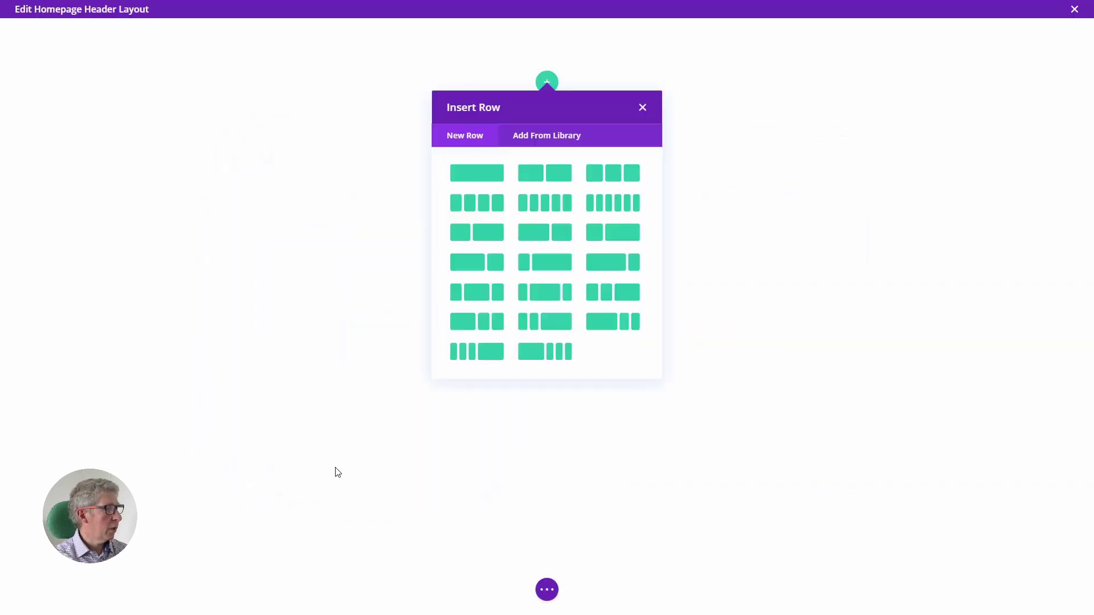
left_click(558, 178)
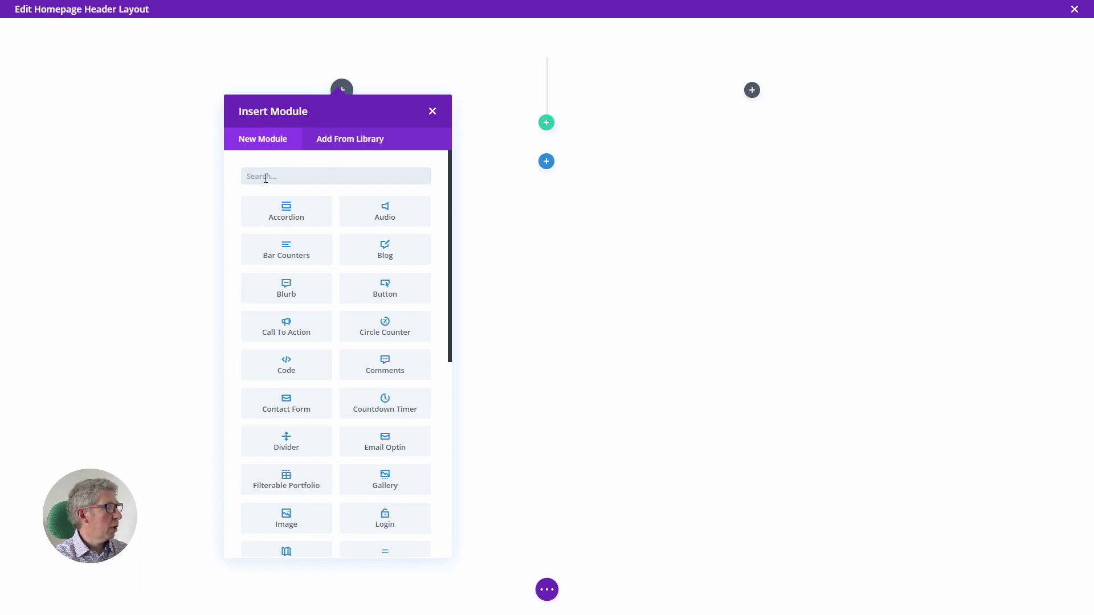
left_click(433, 111)
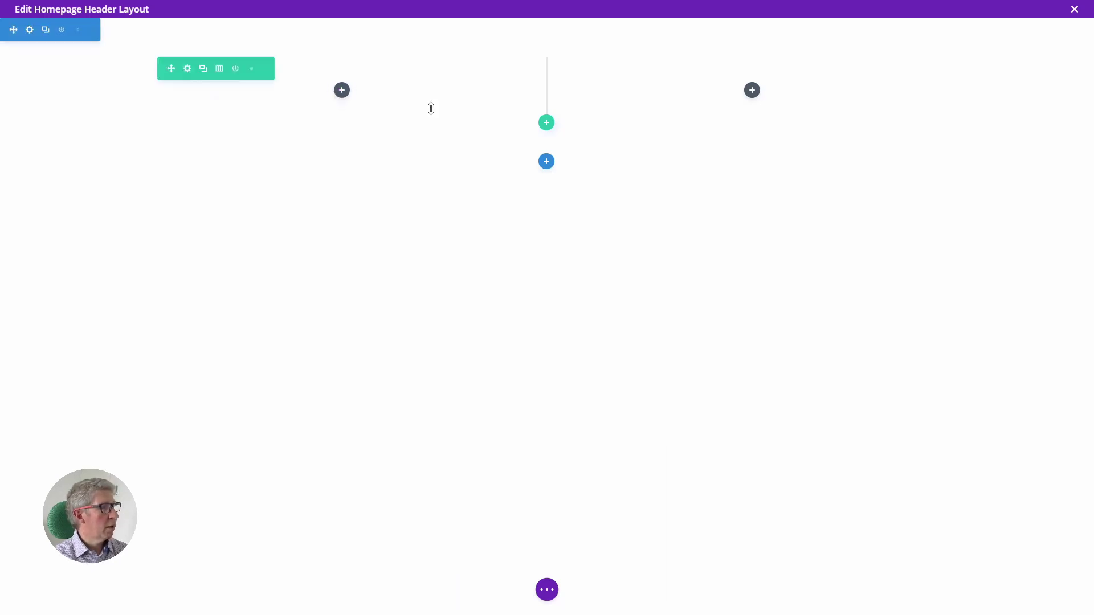
- Give the header section a black background with alpha lowered to 0.15
left_click(30, 32)
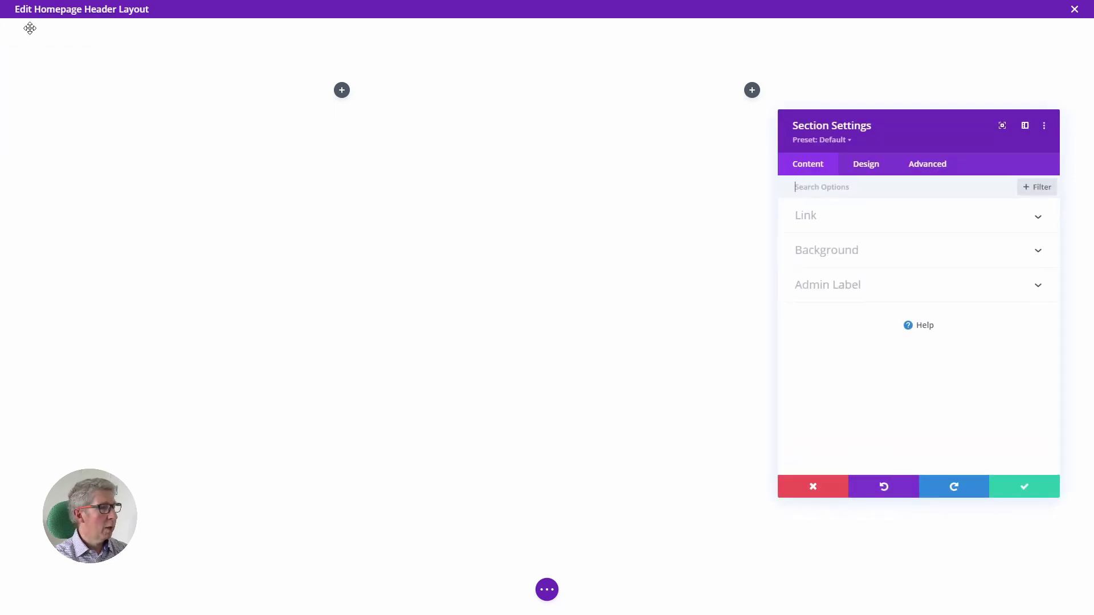
left_click(834, 250)
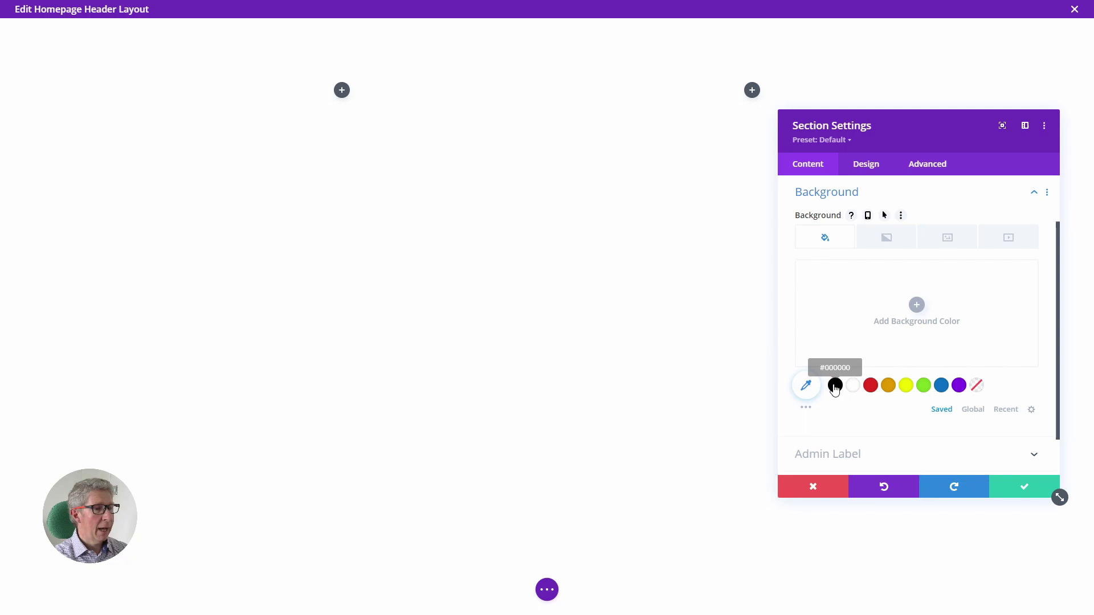
left_click(835, 386)
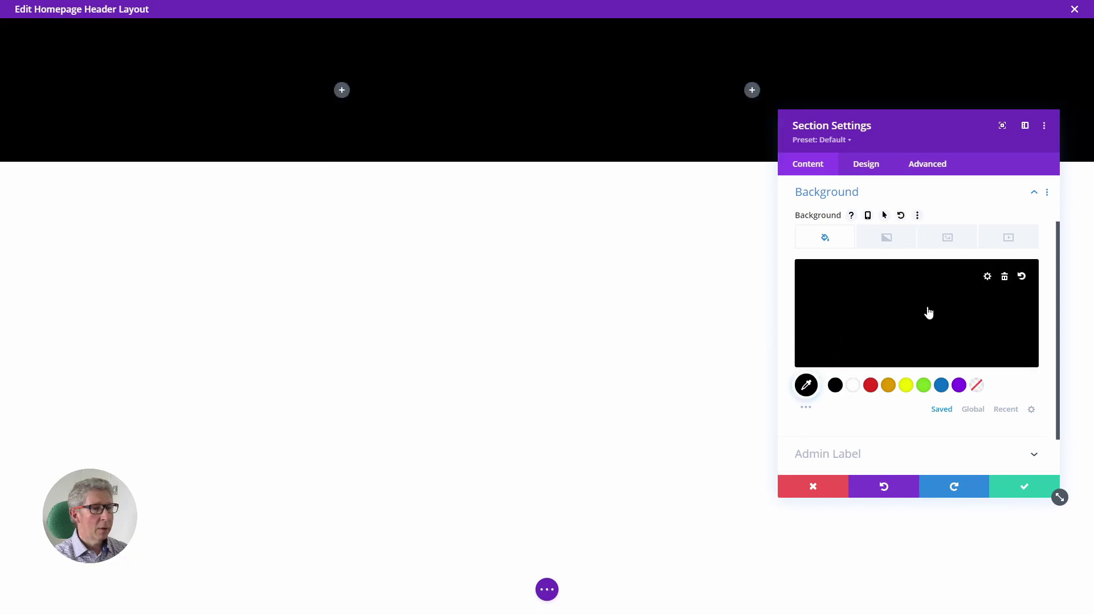
left_click(806, 387)
left_click_drag(1031, 326, 1029, 349)
left_click(1024, 487)
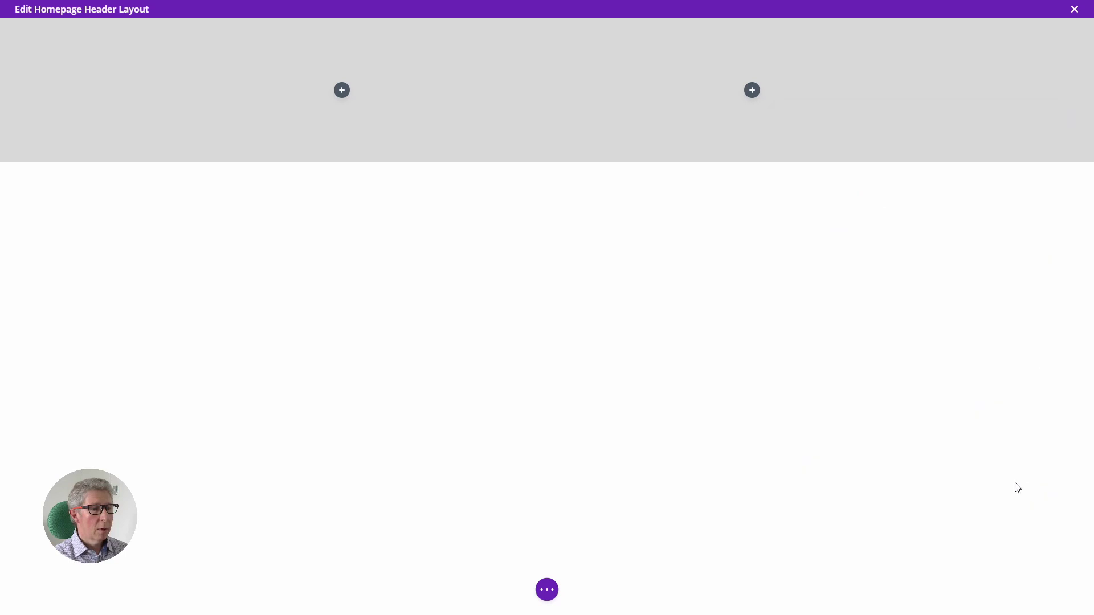
- Add an Image module with Logo-White.png to the left column
left_click(342, 90)
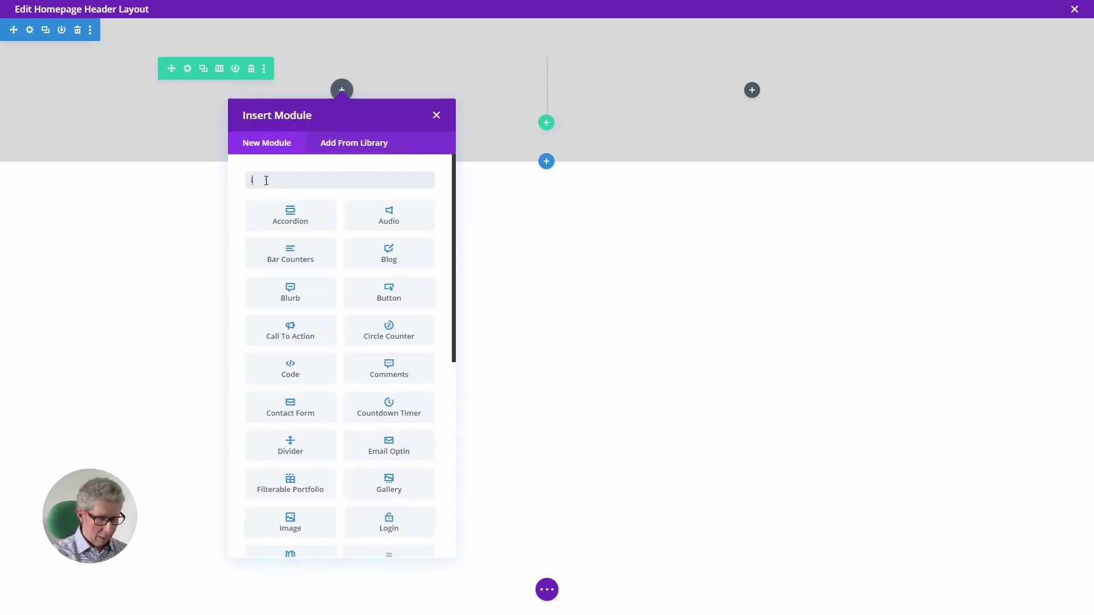
type("image")
left_click(279, 221)
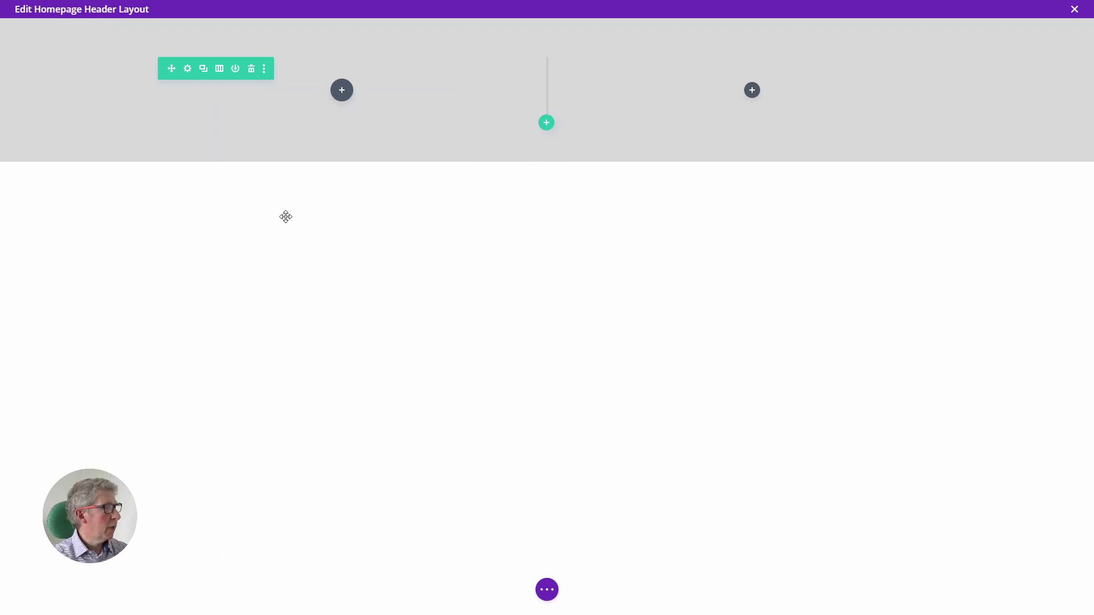
left_click(899, 290)
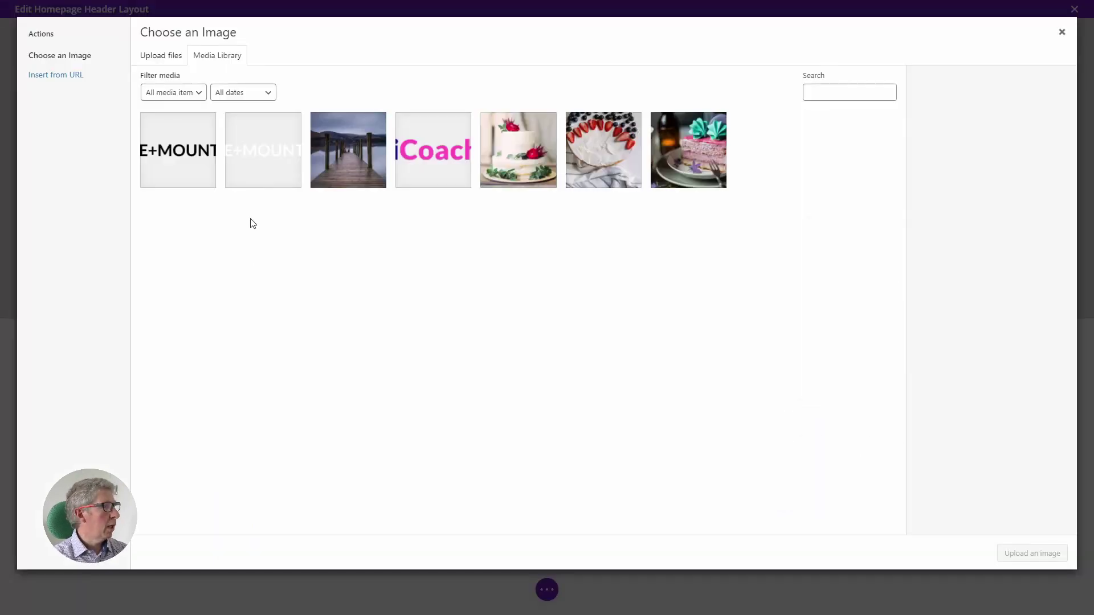
left_click(255, 165)
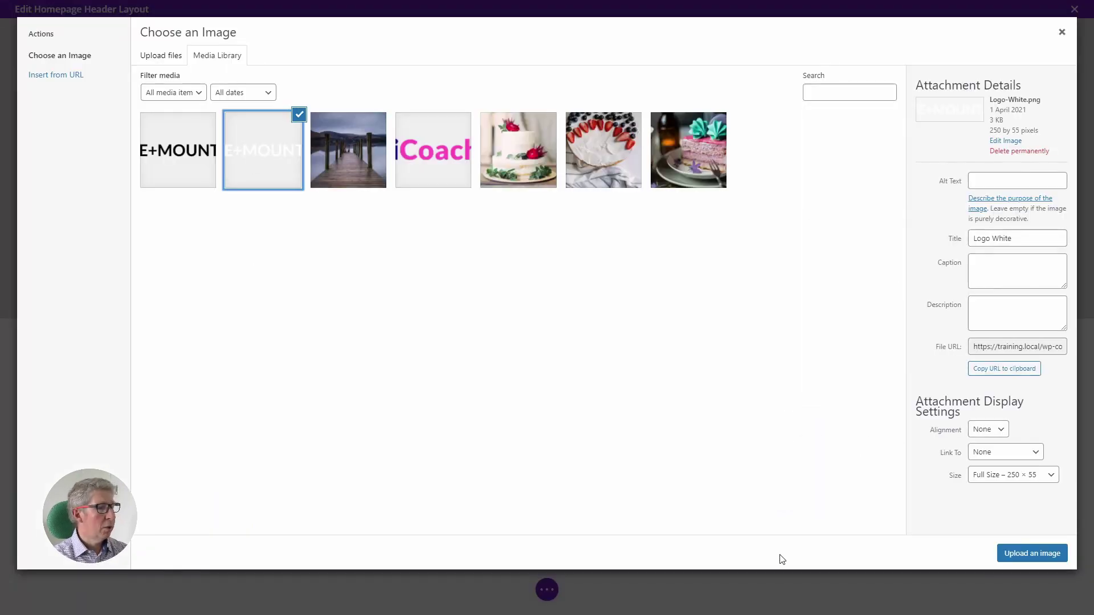
left_click(1043, 556)
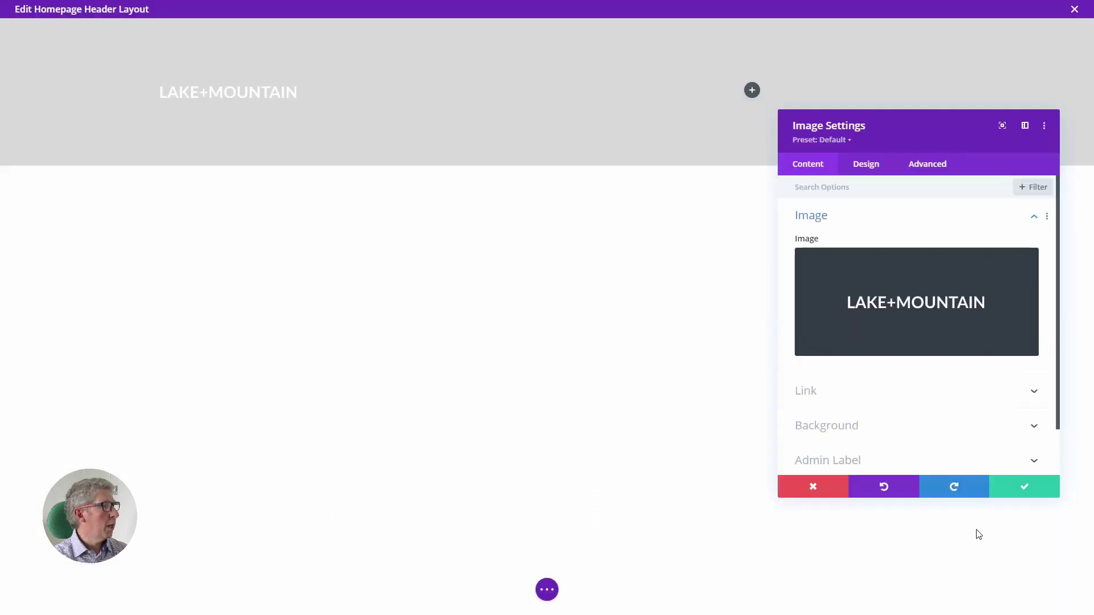
left_click(1018, 486)
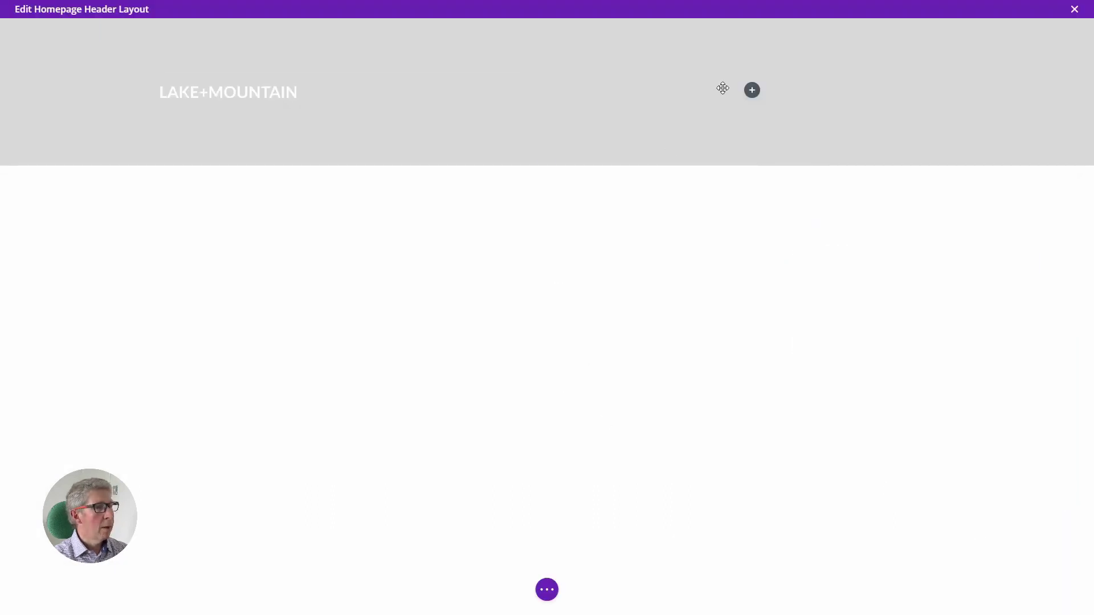
- Add a Menu module to the right column with a transparent background
left_click(752, 90)
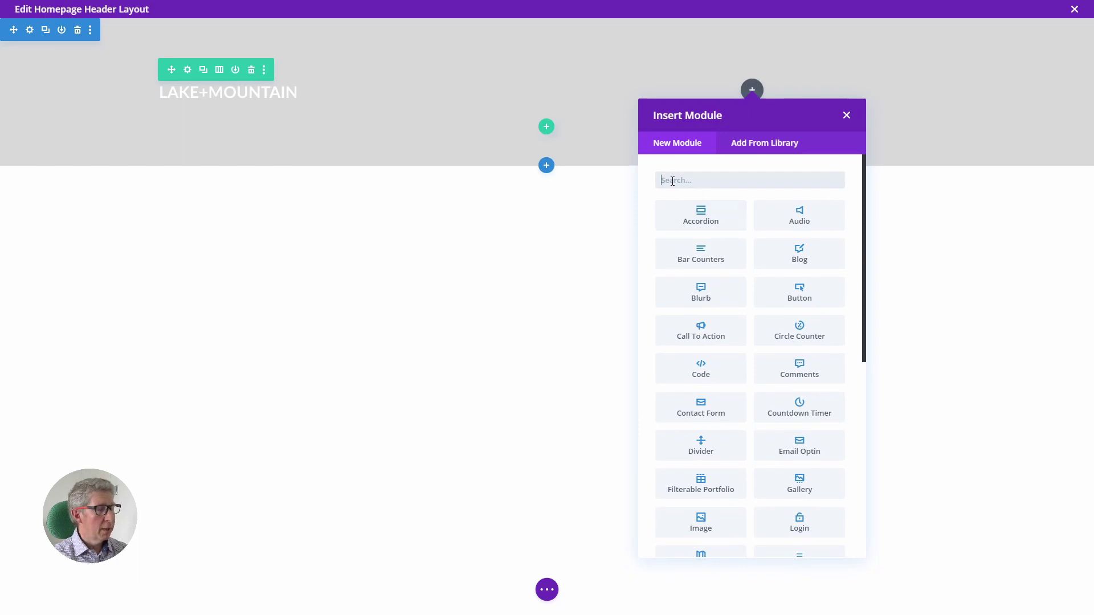
type("menu")
left_click(701, 216)
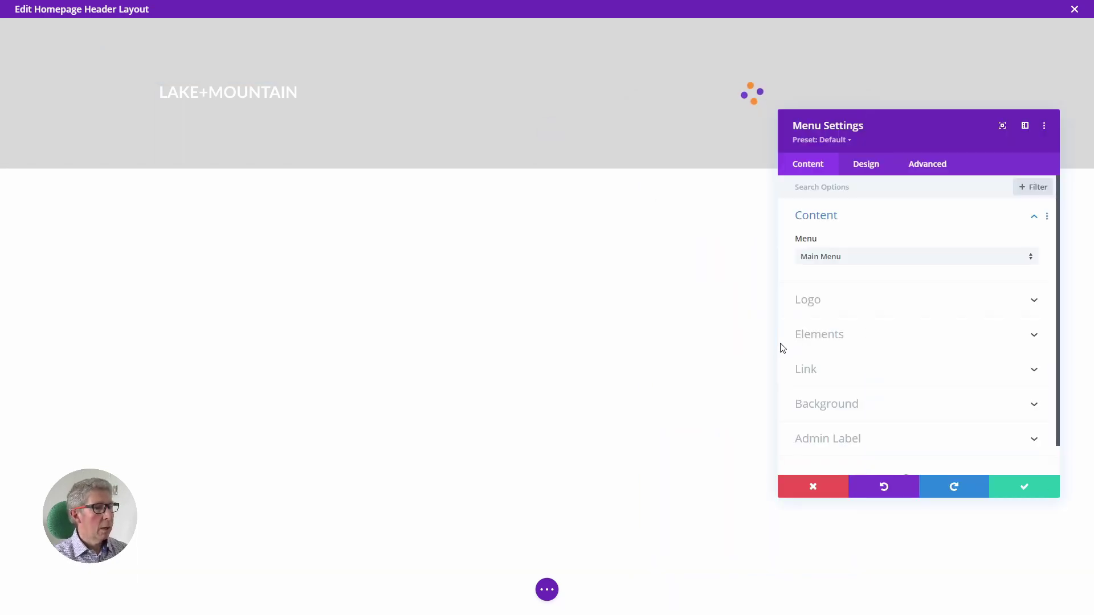
left_click(819, 406)
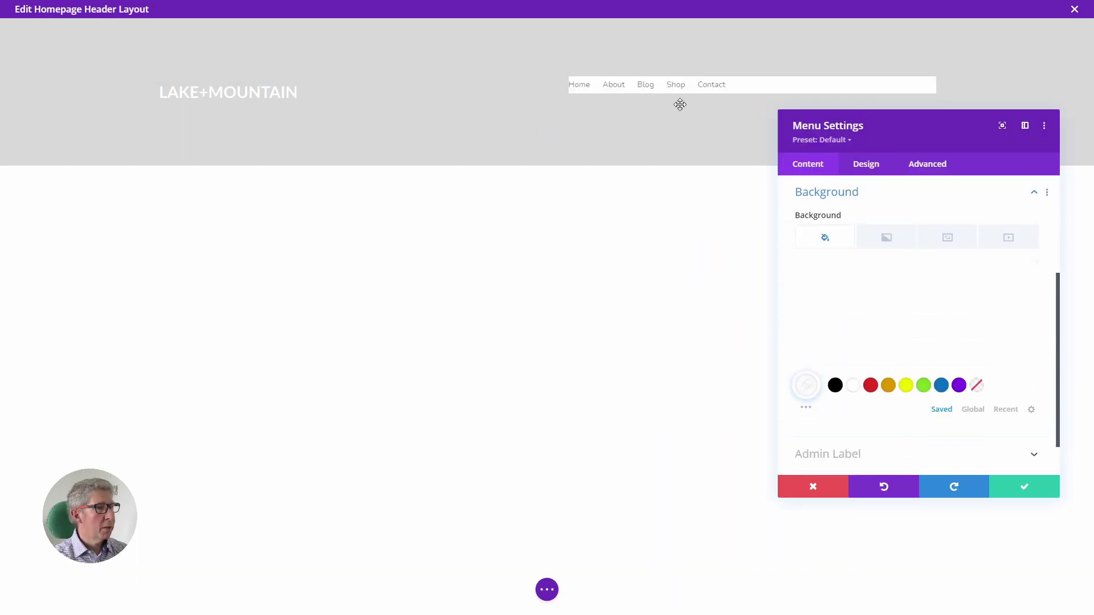
left_click(978, 386)
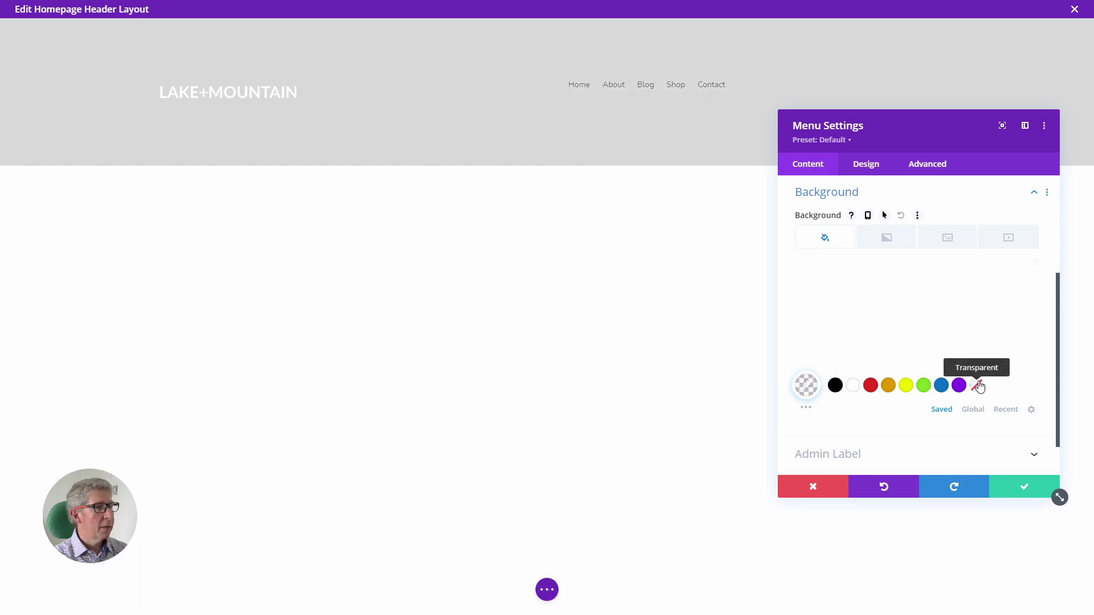
- Style the menu text white, uppercase, bold and 20px
left_click(863, 170)
left_click(825, 252)
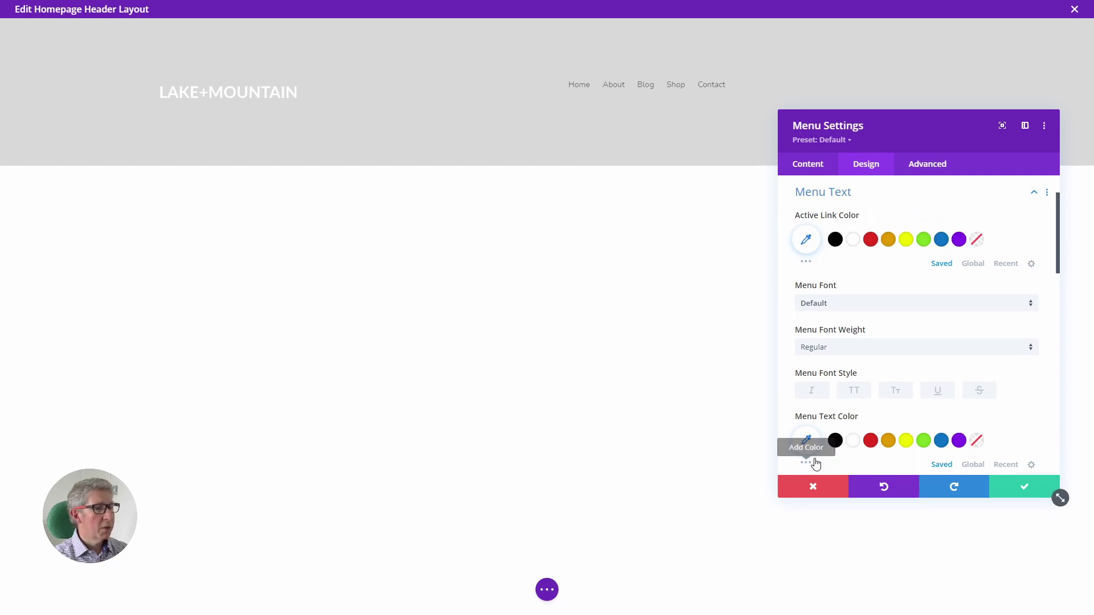
left_click(854, 446)
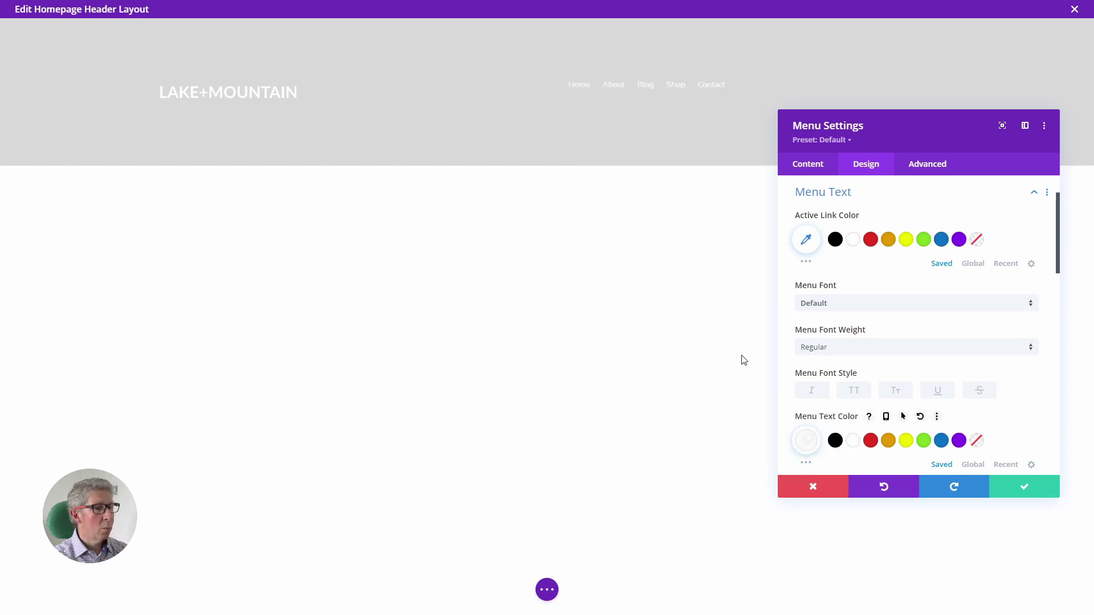
left_click(858, 390)
left_click(823, 349)
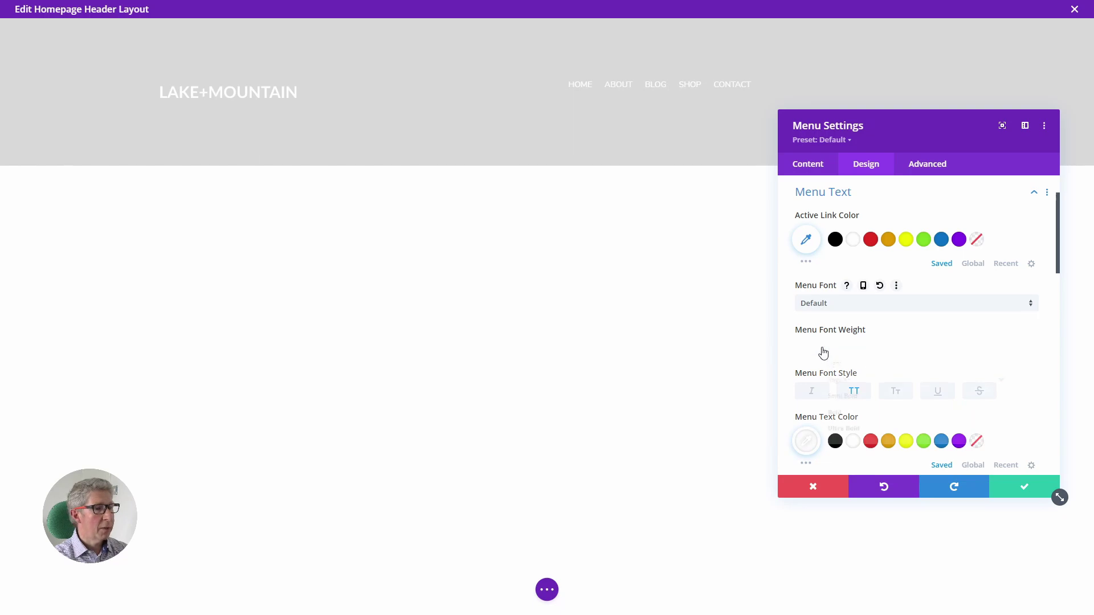
left_click(829, 418)
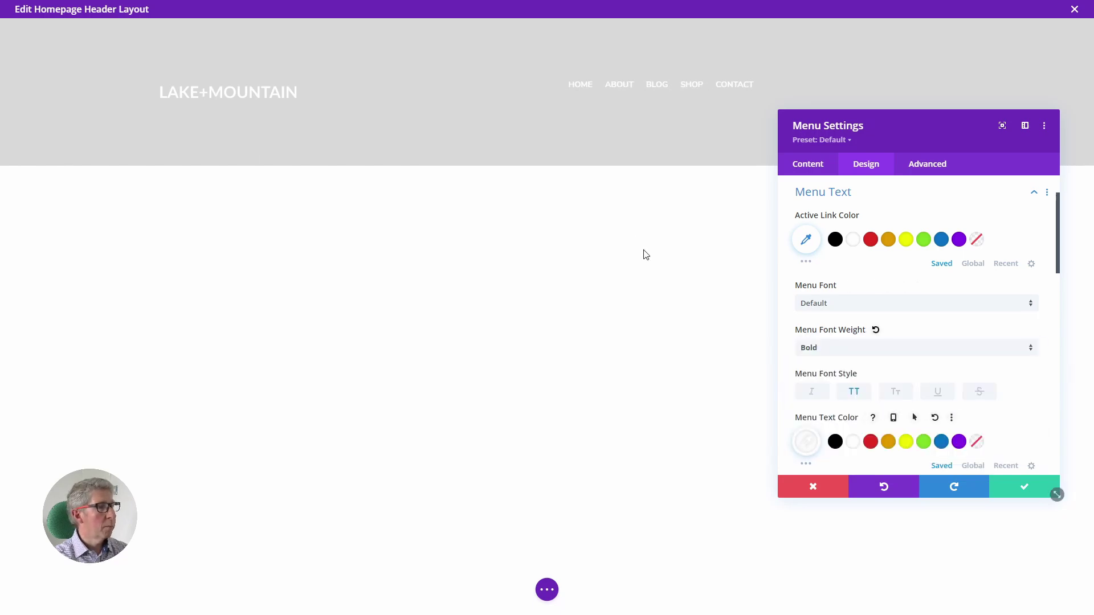
scroll(1024, 399, "down", 3)
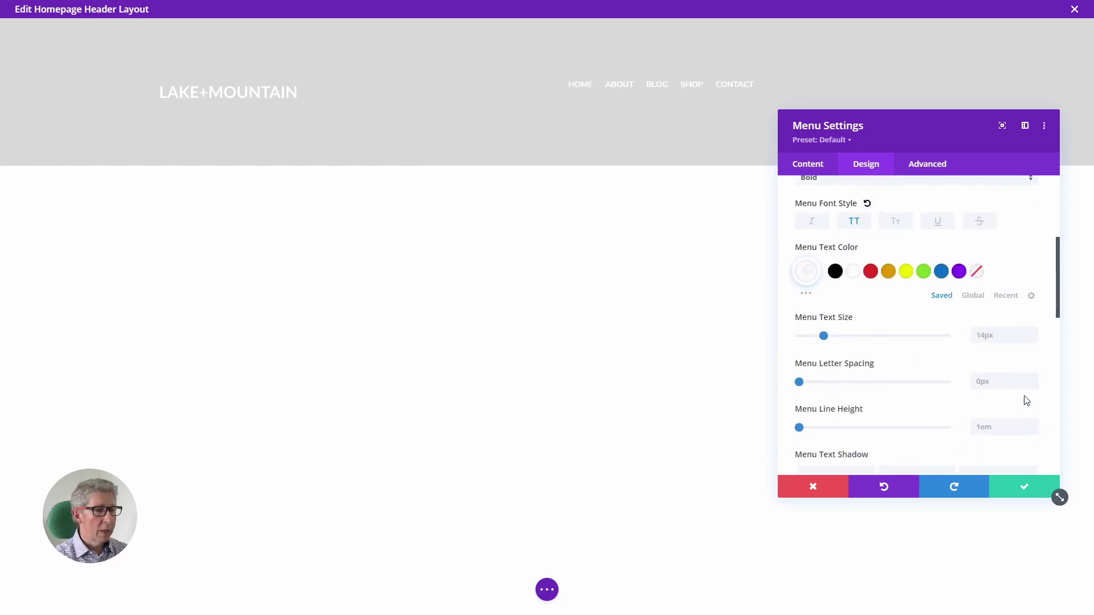
left_click(985, 336)
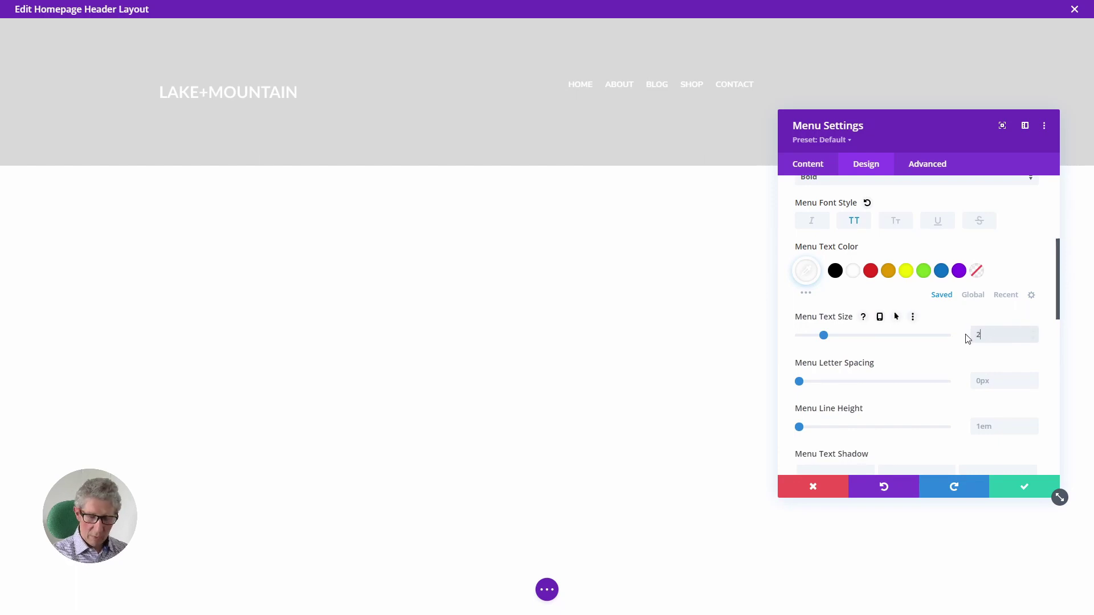
type("20px")
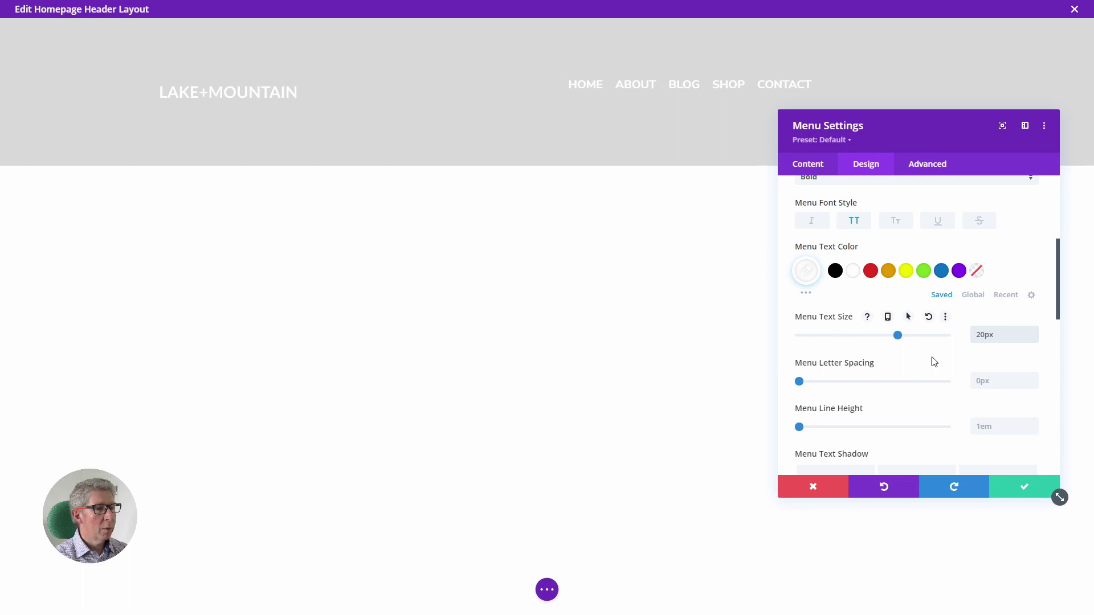
scroll(935, 362, "down", 5)
scroll(934, 362, "down", 4)
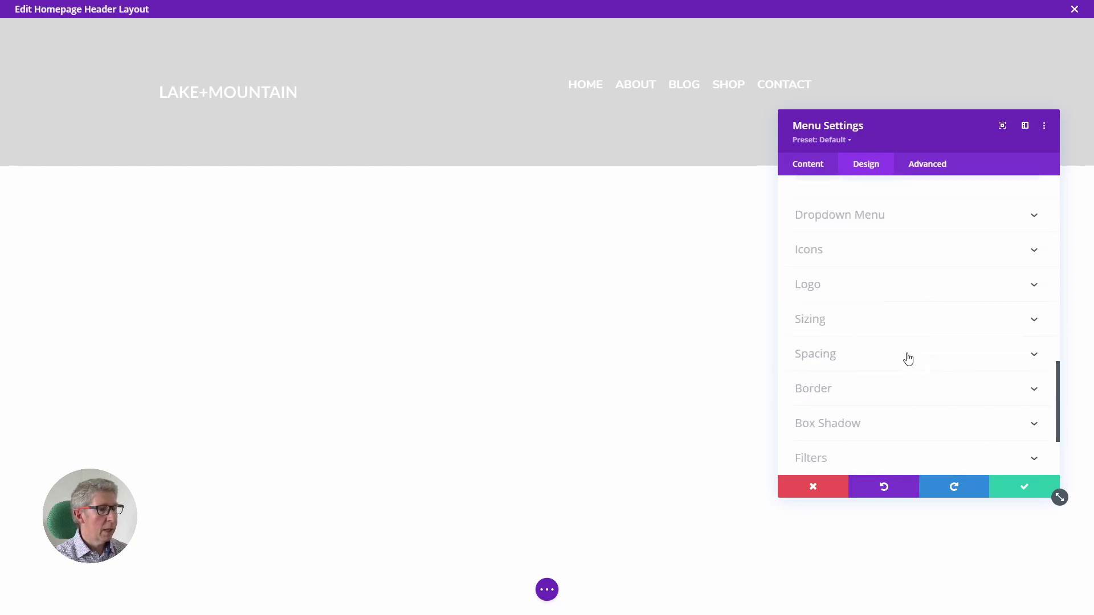
- Set the menu's top padding to 14px
left_click(801, 355)
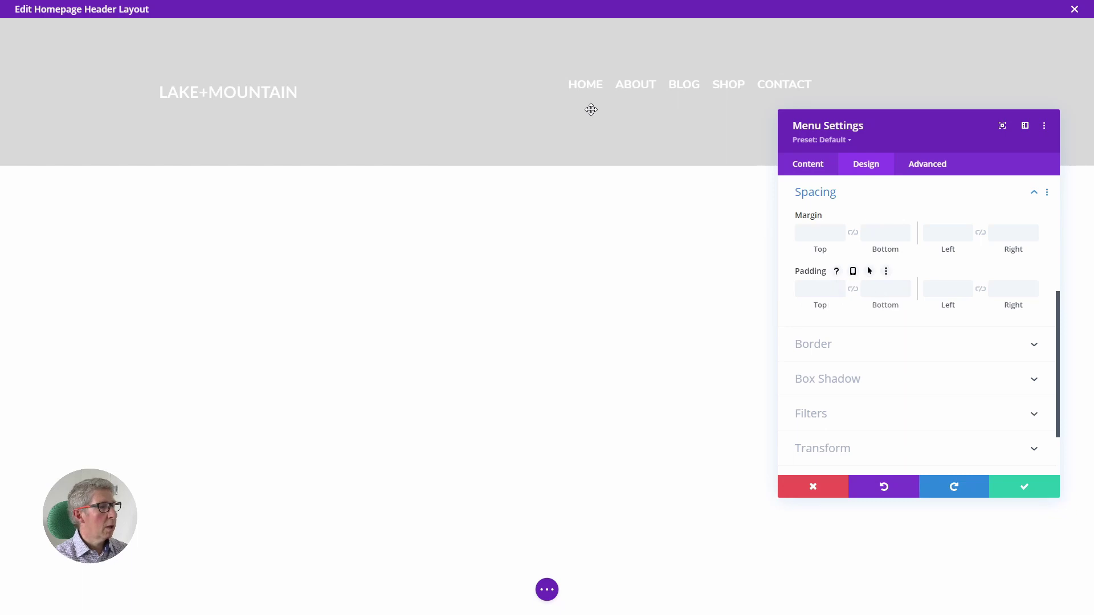
left_click(814, 288)
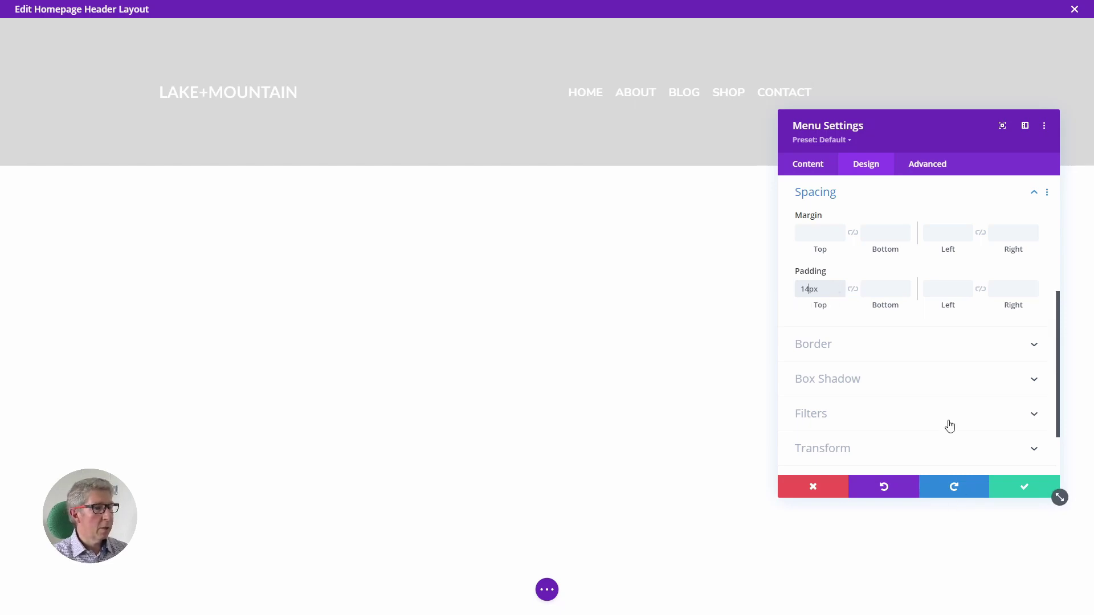
scroll(910, 329, "down", 2)
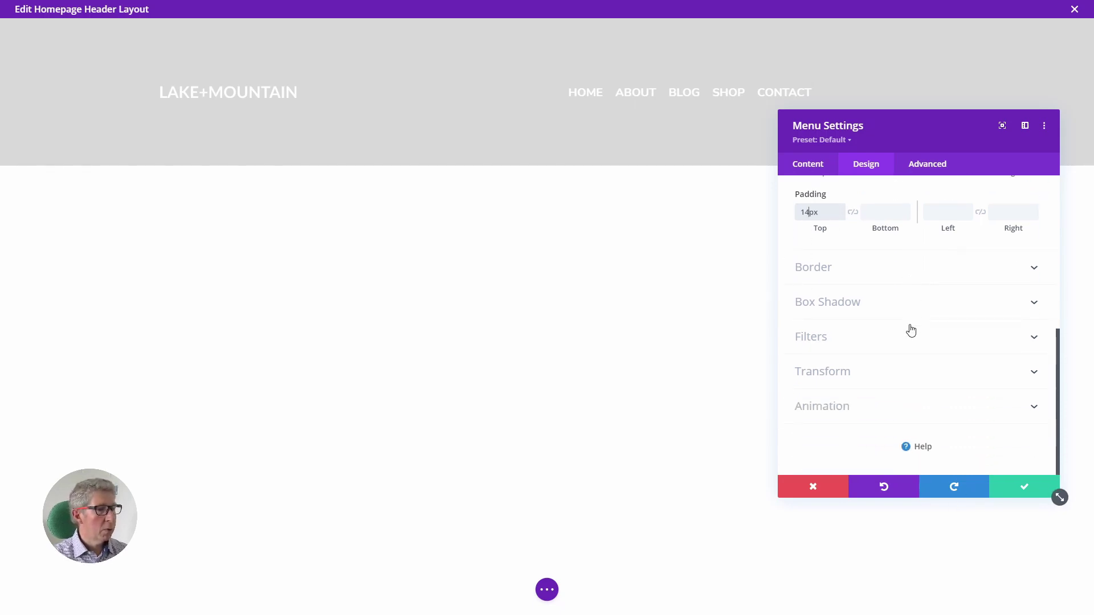
scroll(908, 327, "up", 5)
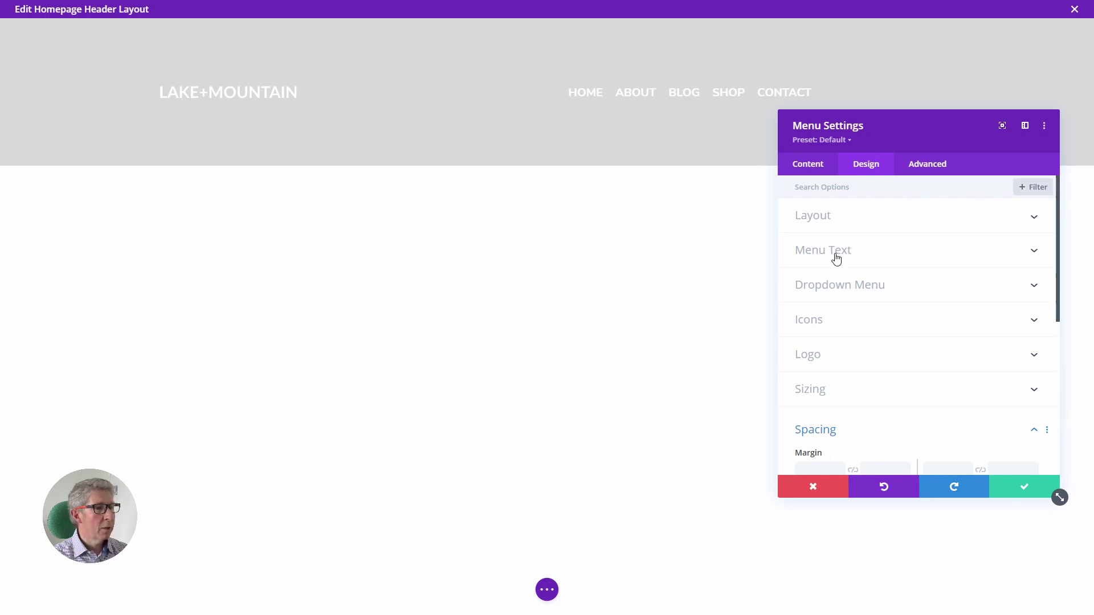
- Right-align the menu text and save the menu settings
left_click(834, 254)
scroll(951, 370, "down", 4)
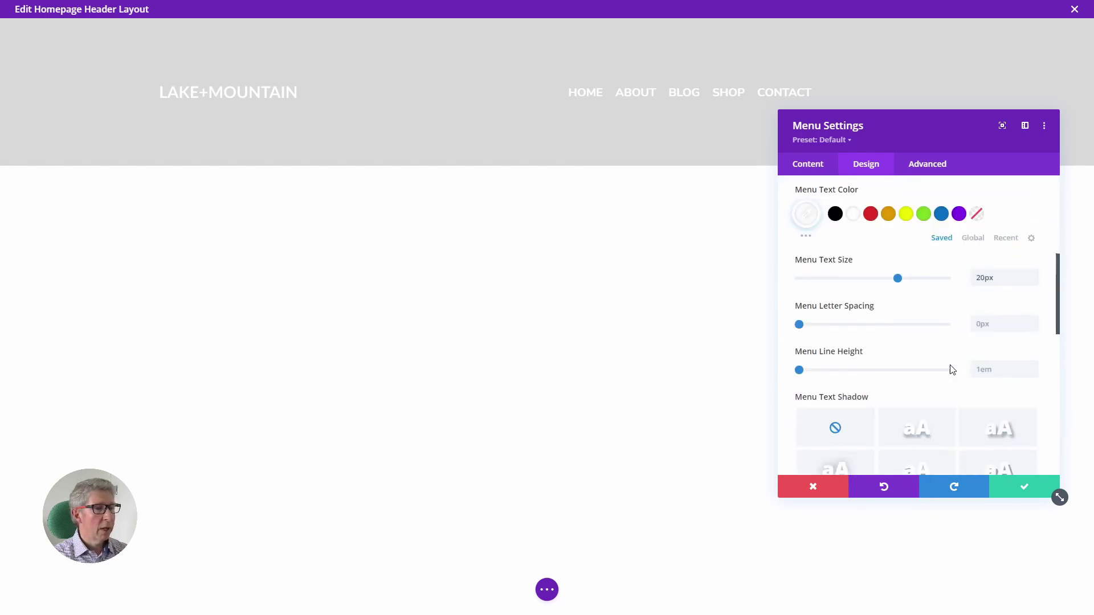
scroll(949, 369, "down", 4)
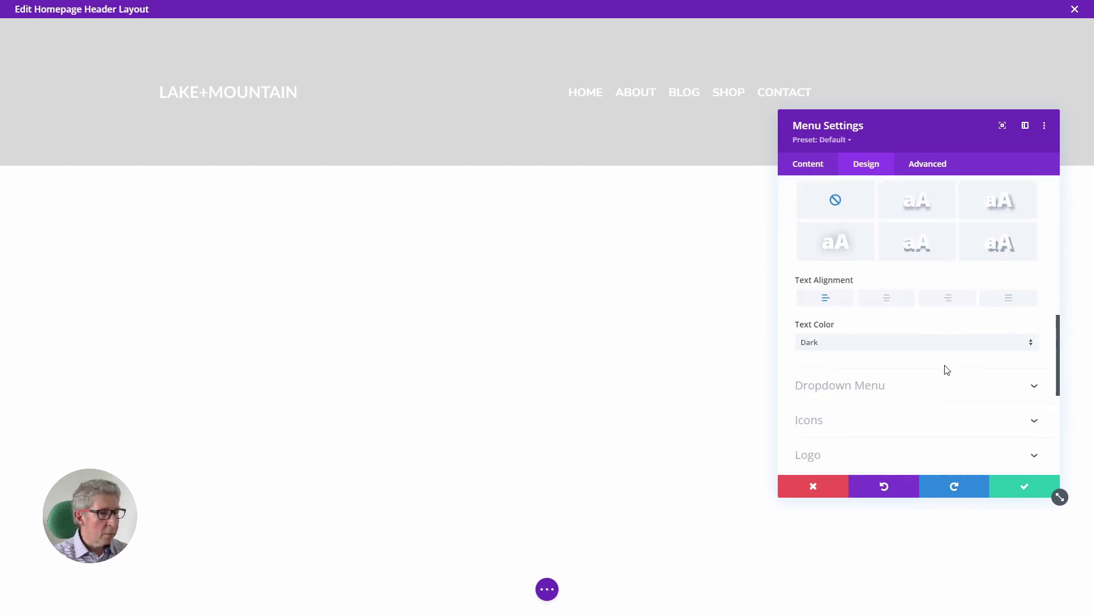
left_click(949, 300)
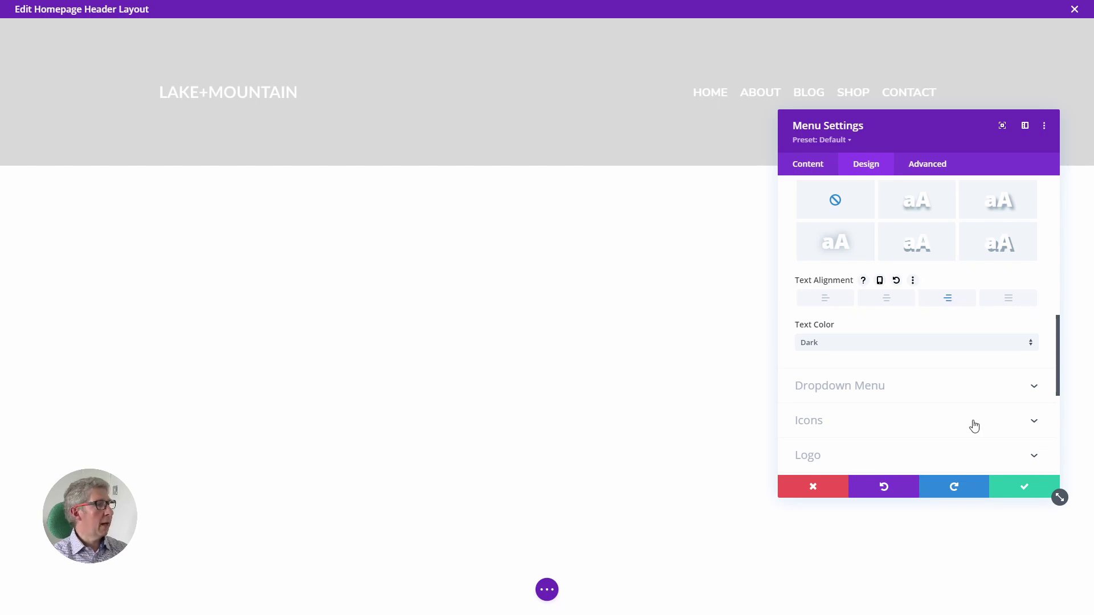
left_click(1005, 489)
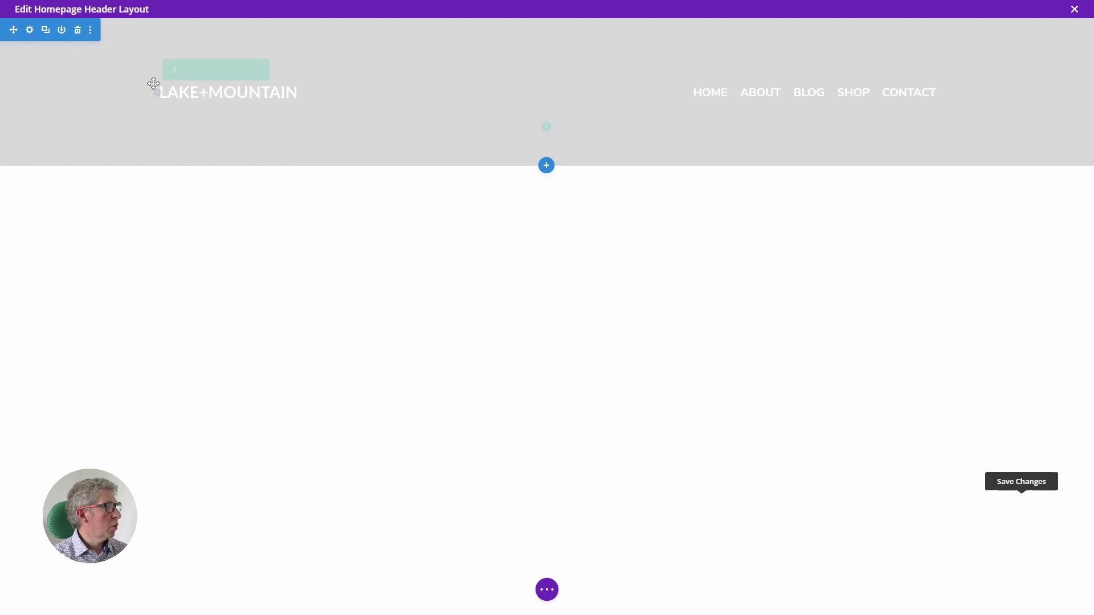
- Drag the header section's top and bottom padding to zero, then open the row's settings
left_click_drag(152, 52, 158, 12)
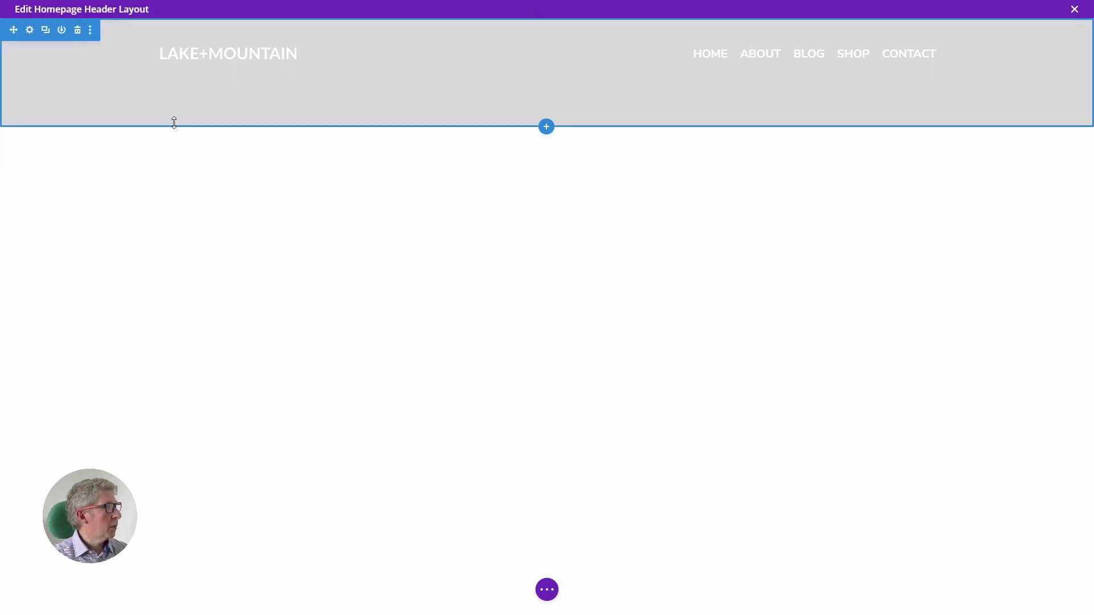
left_click_drag(173, 105, 169, 72)
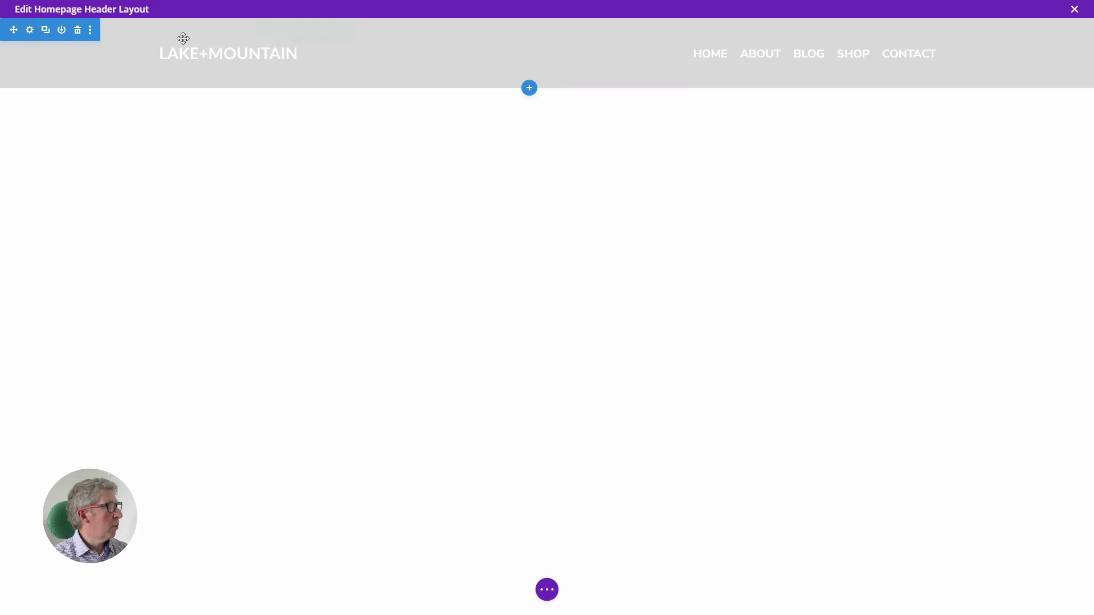
left_click(276, 32)
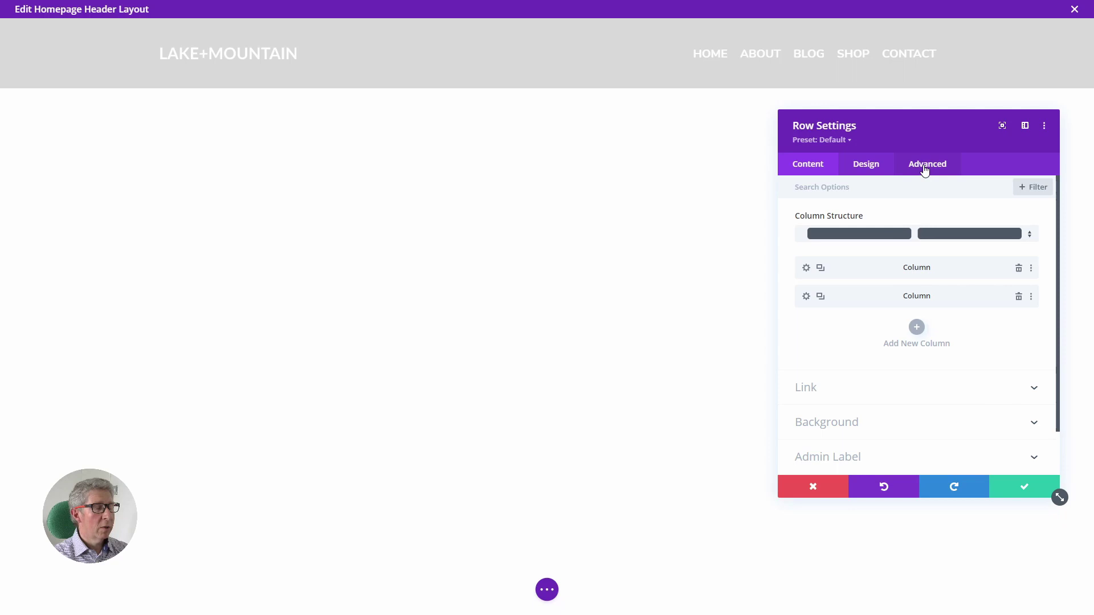
- Make the header row's background transparent and save it
left_click(813, 425)
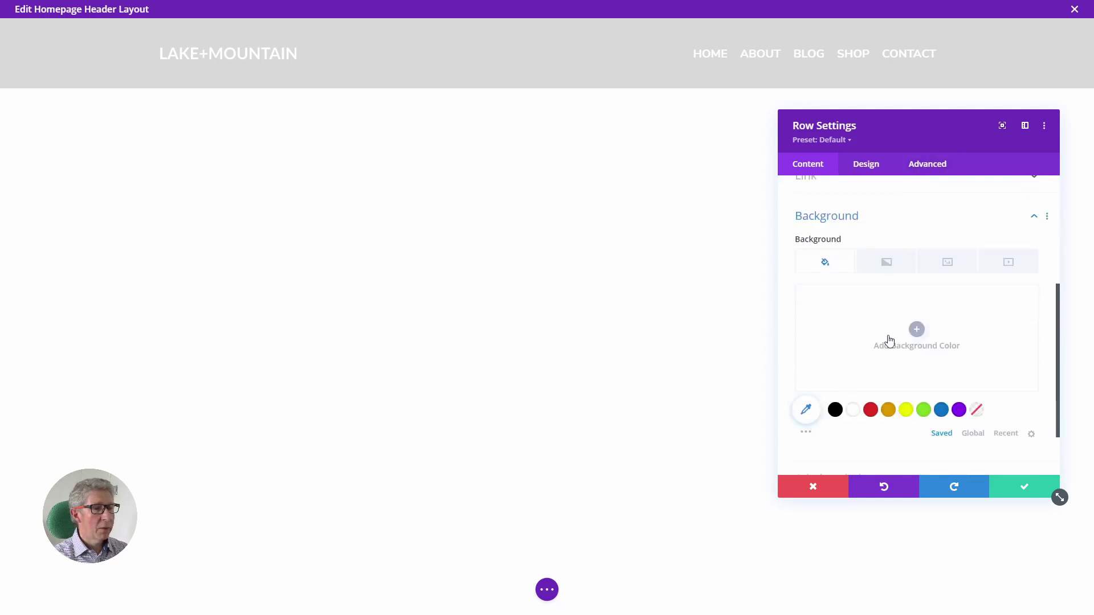
left_click(978, 413)
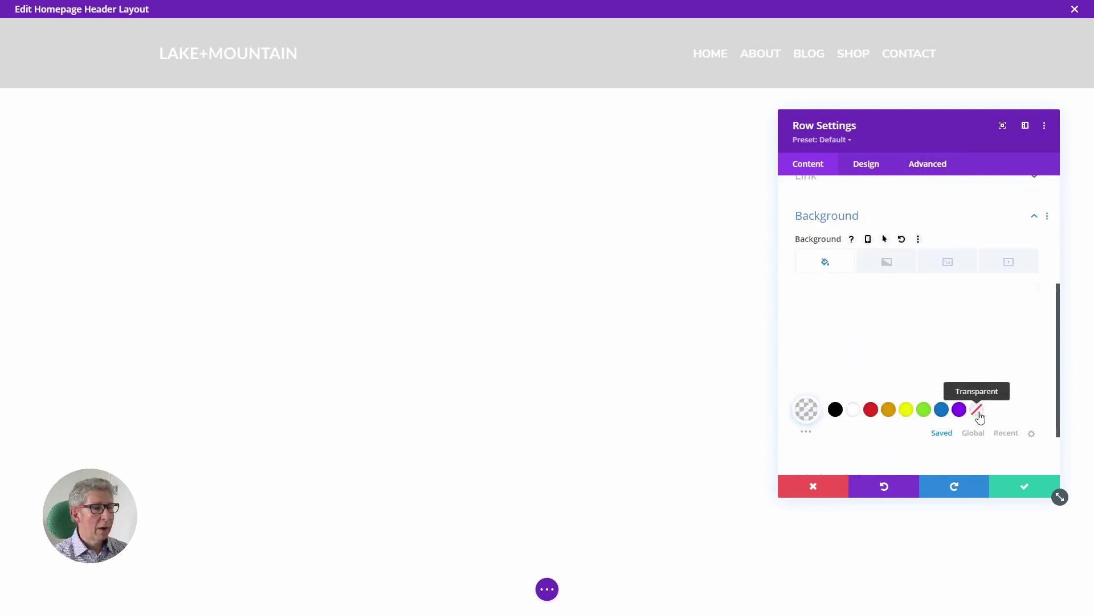
left_click(1026, 489)
- Make the logo image module's background transparent and save it
left_click(322, 68)
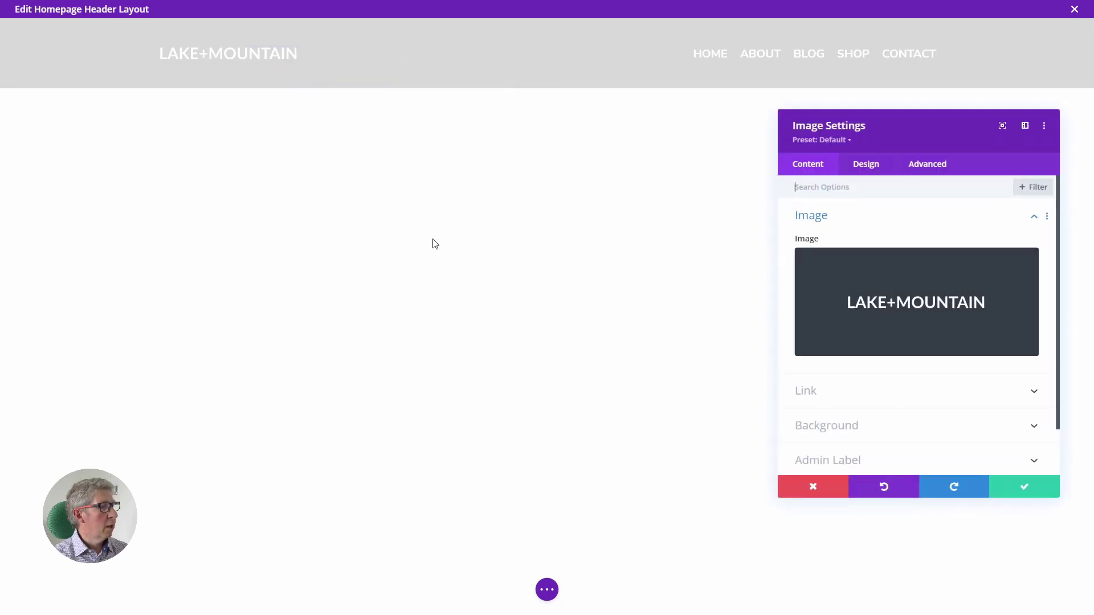
left_click(921, 168)
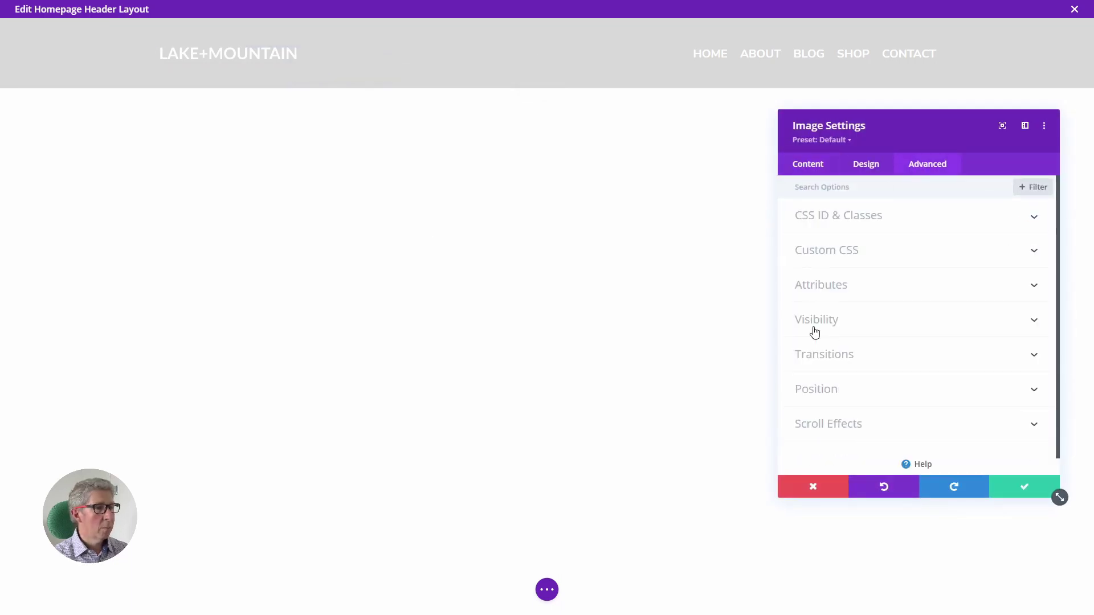
left_click(808, 165)
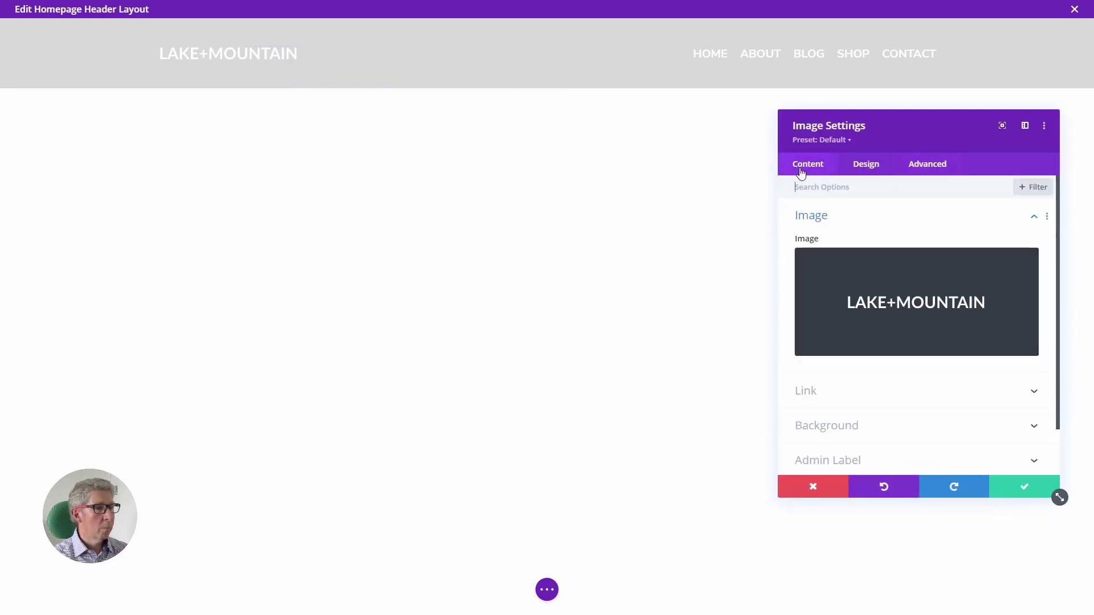
left_click(832, 425)
left_click(977, 385)
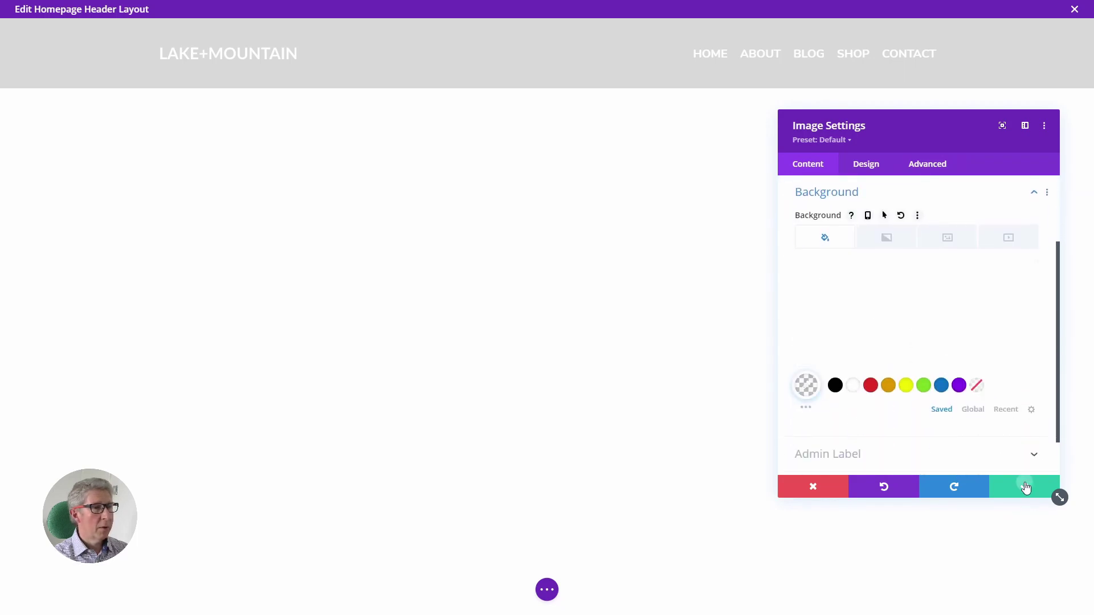
left_click(1024, 487)
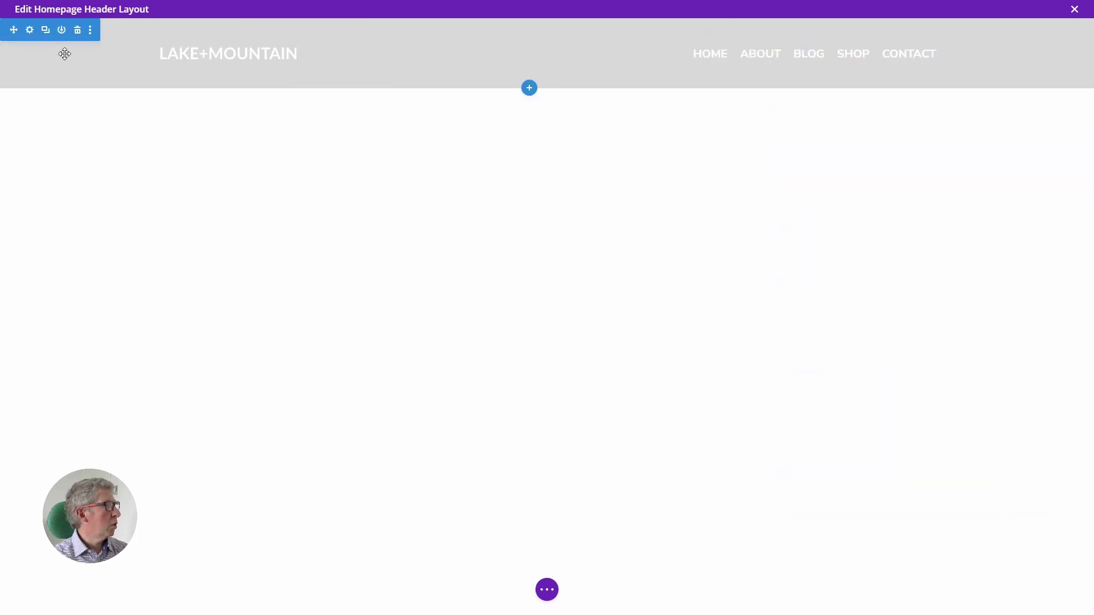
- Clear the section's grey background colour and set it to transparent
left_click(29, 31)
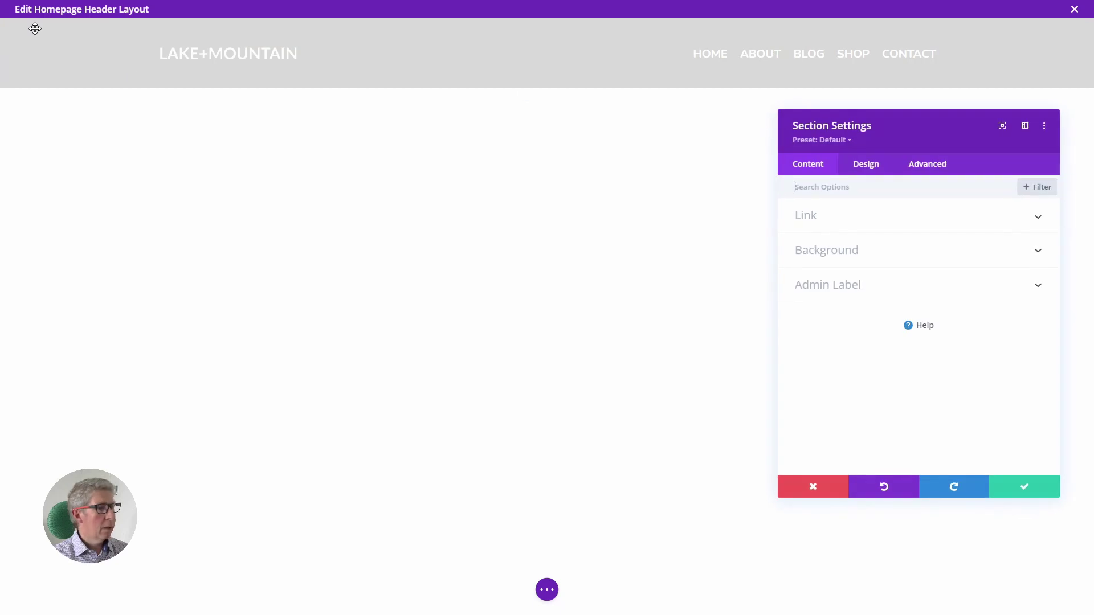
left_click(826, 250)
mouse_move(928, 303)
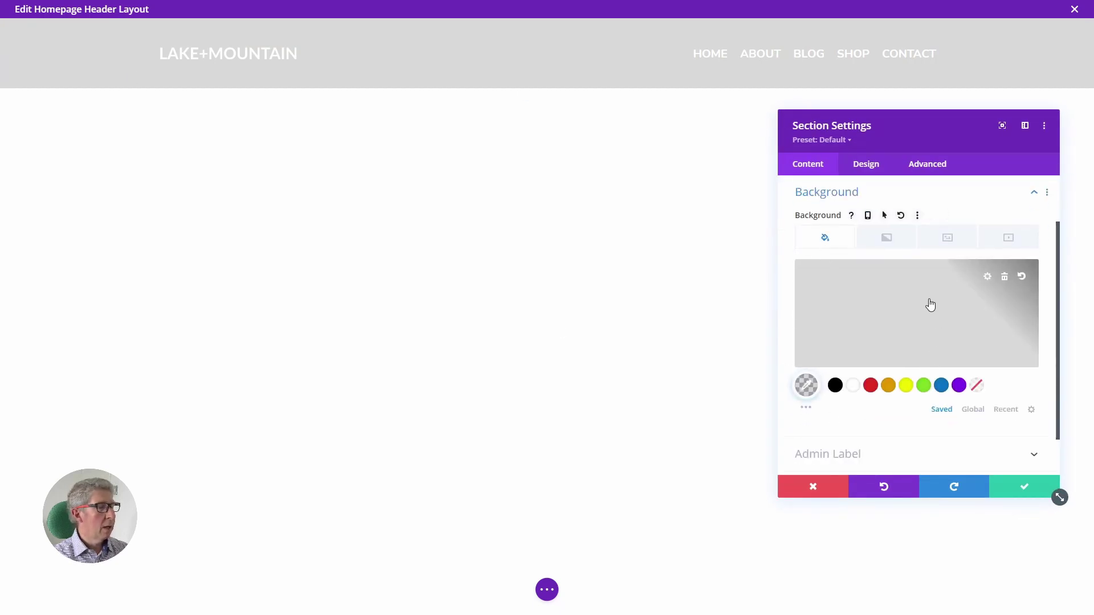
left_click(1006, 278)
left_click(978, 386)
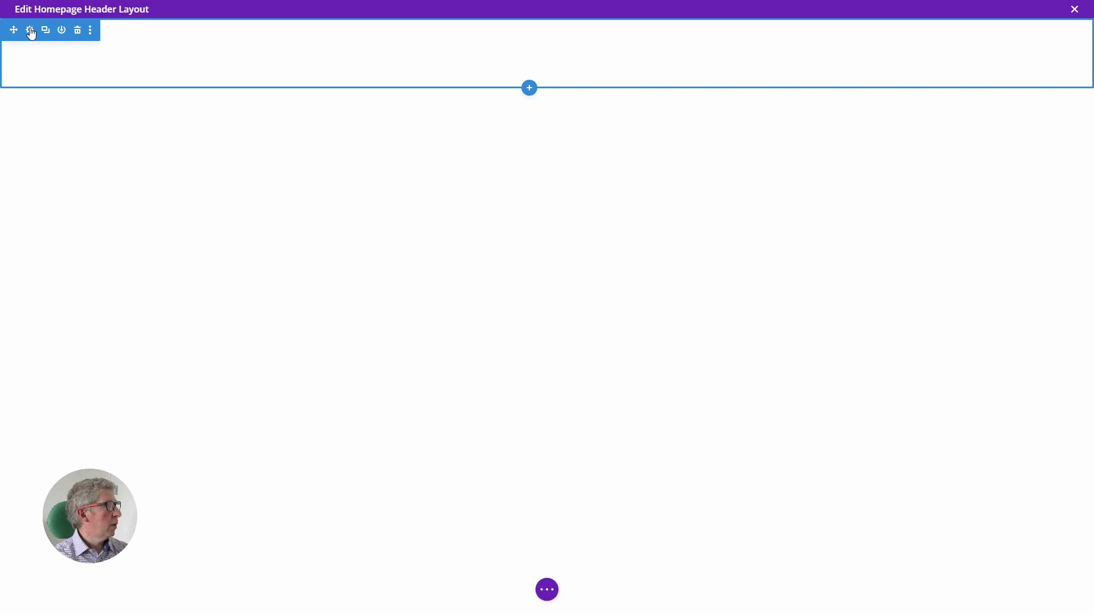
- Set the header section's position to Absolute, anchored top centre, and save
left_click(30, 33)
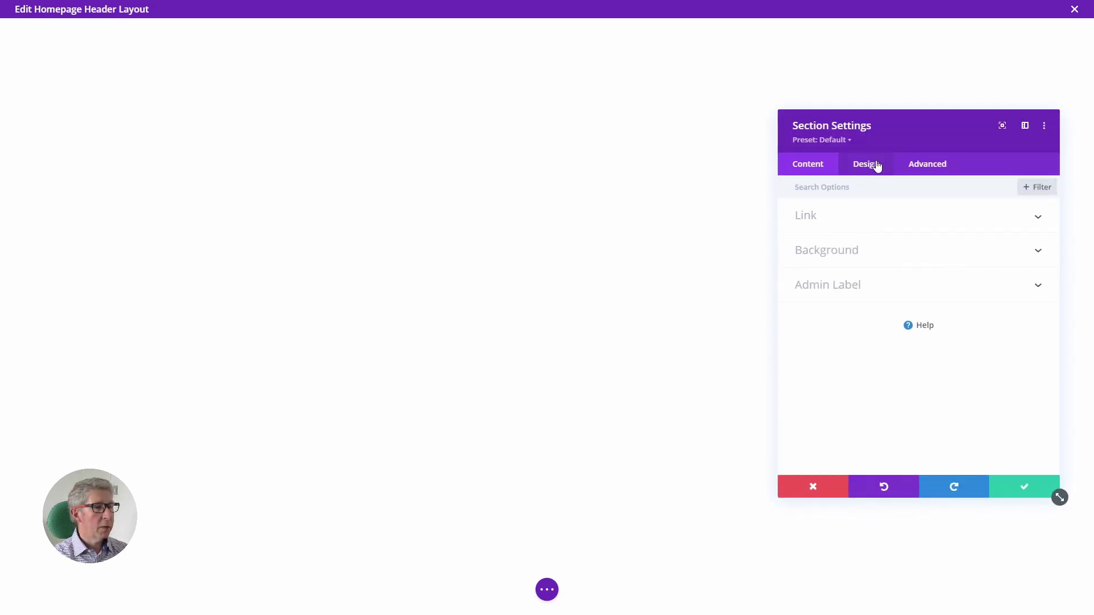
left_click(935, 168)
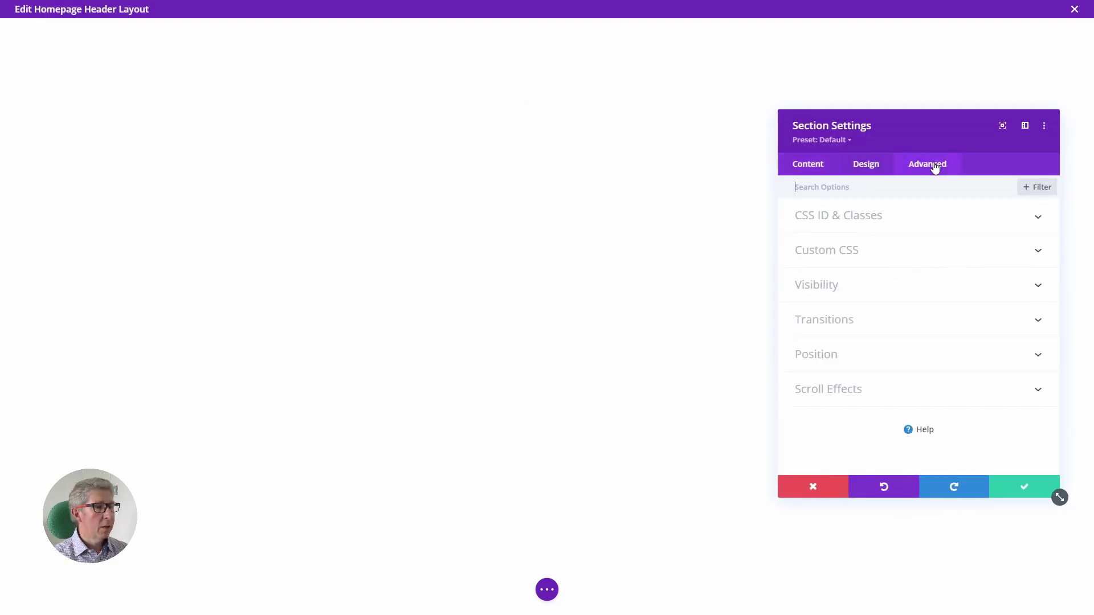
left_click(820, 353)
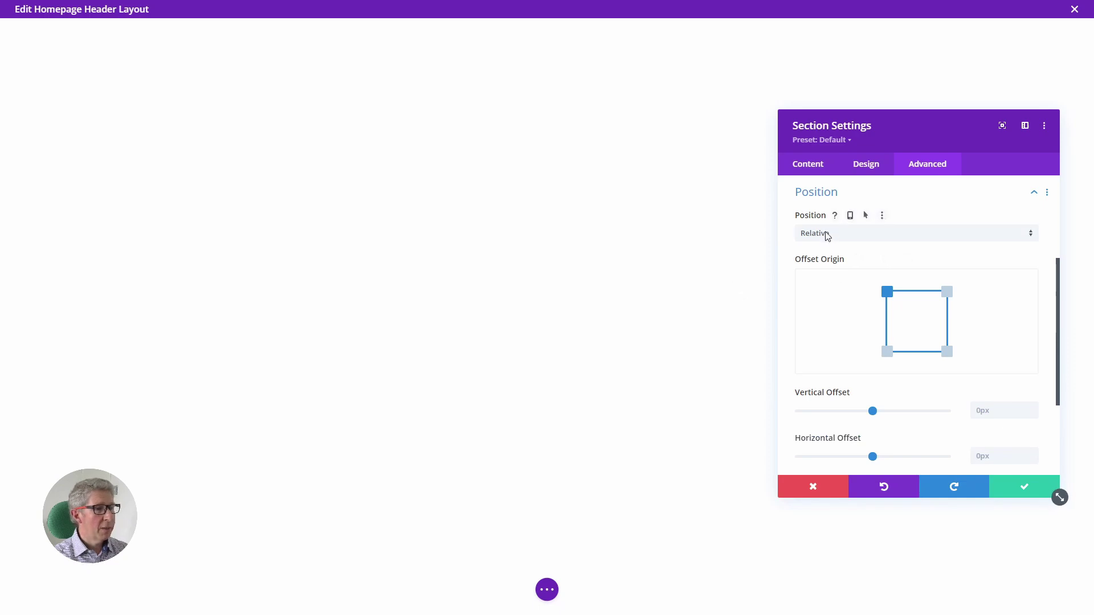
left_click(827, 235)
left_click(830, 285)
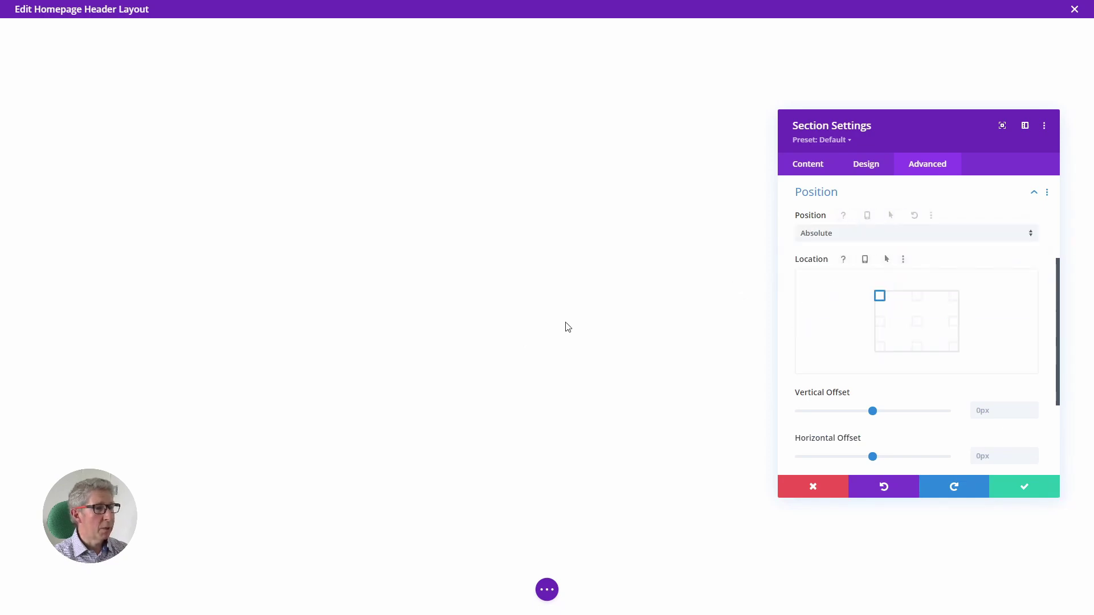
left_click(916, 297)
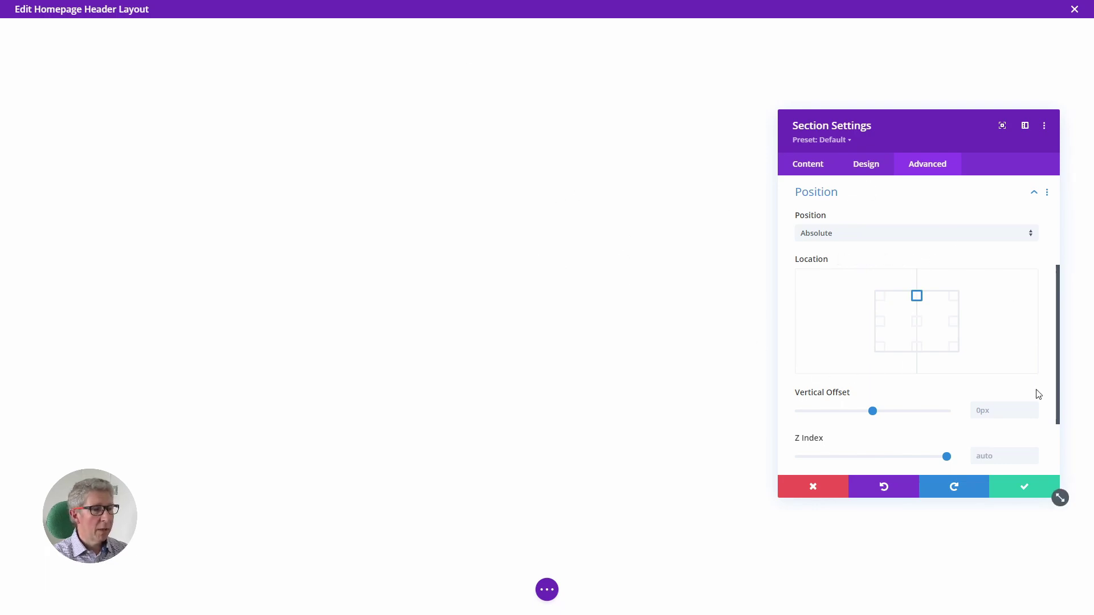
left_click(1025, 487)
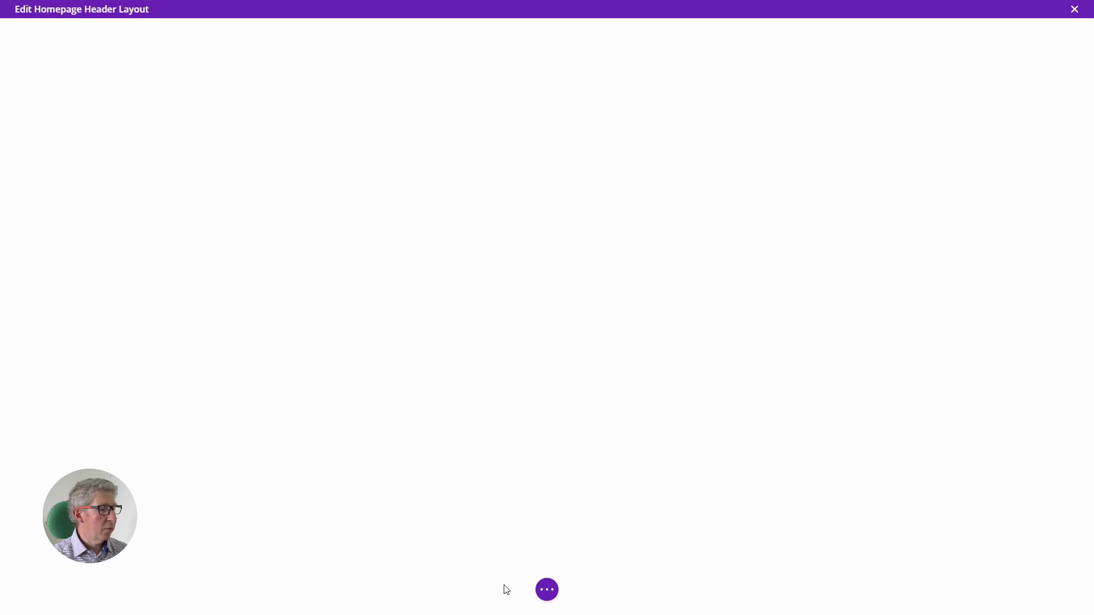
- Exit the header editor, save the Theme Builder changes and view the live site
left_click(547, 590)
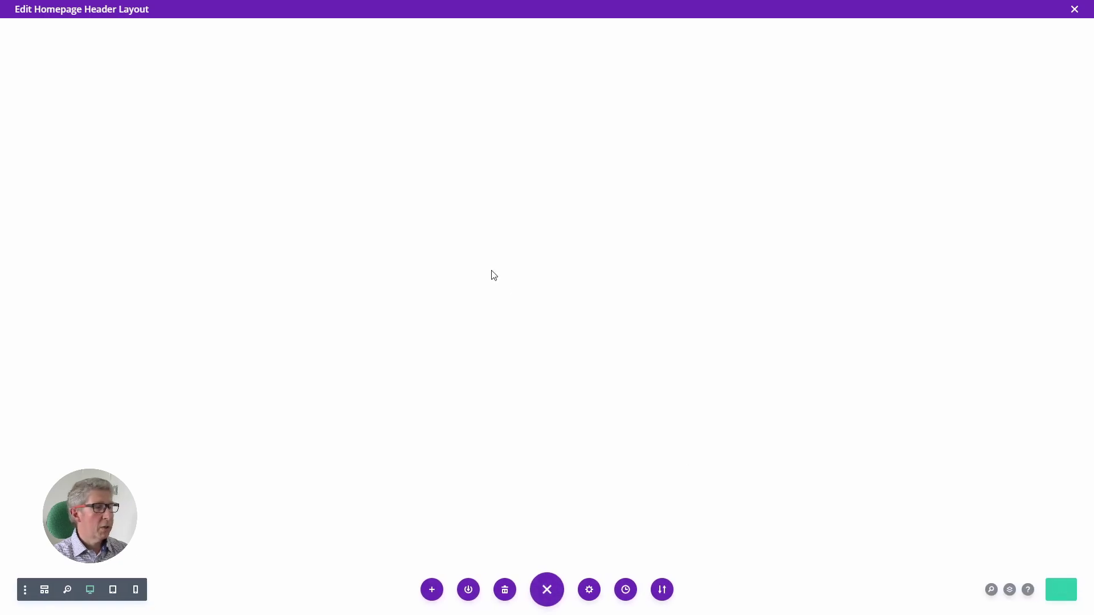
left_click(1075, 10)
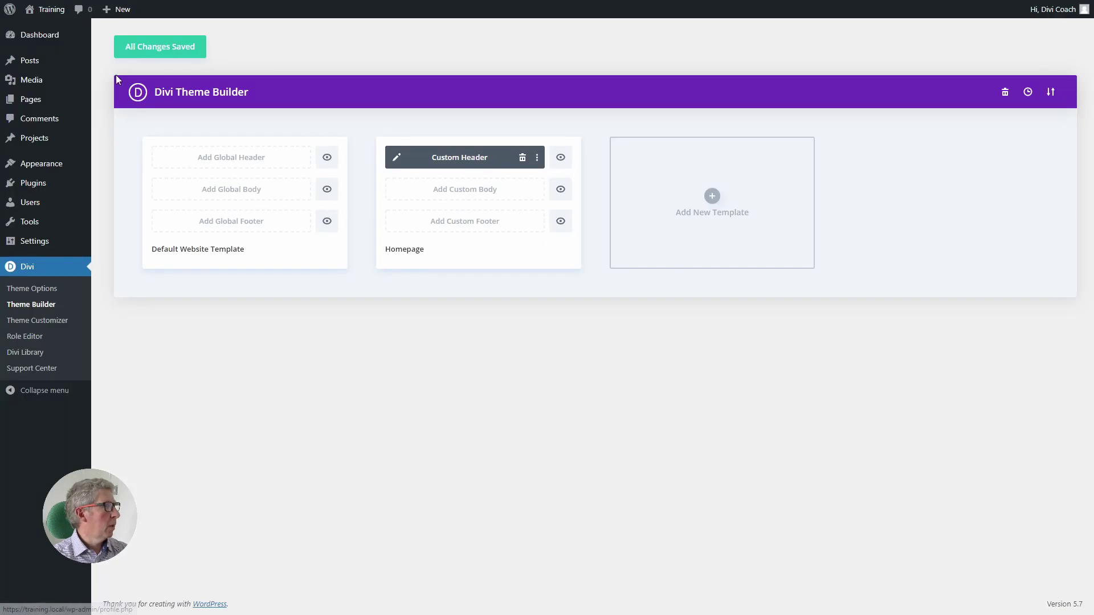
left_click(150, 55)
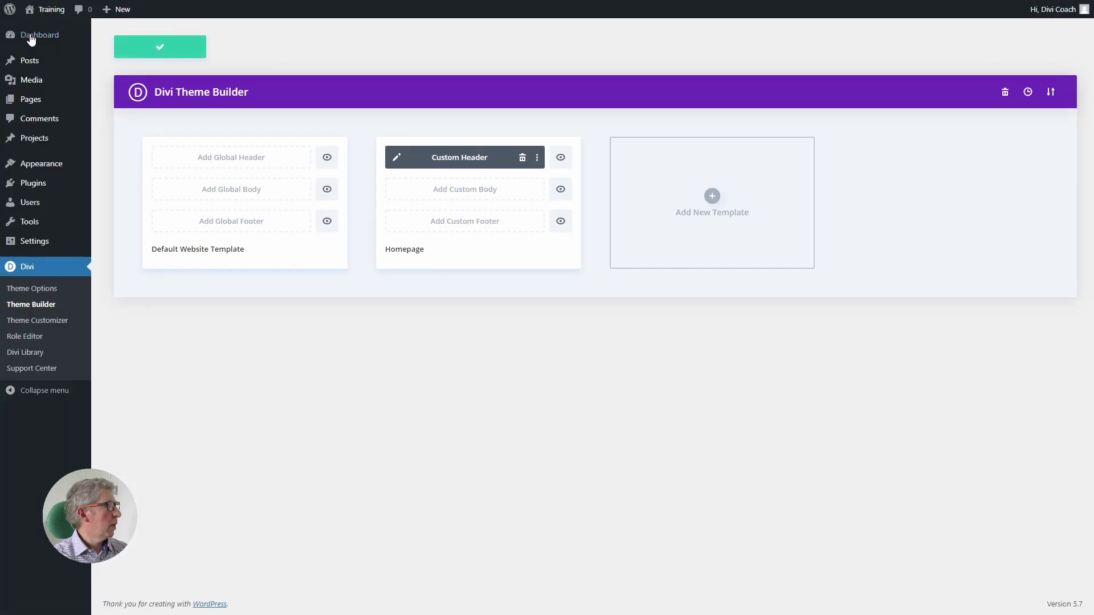
left_click(43, 11)
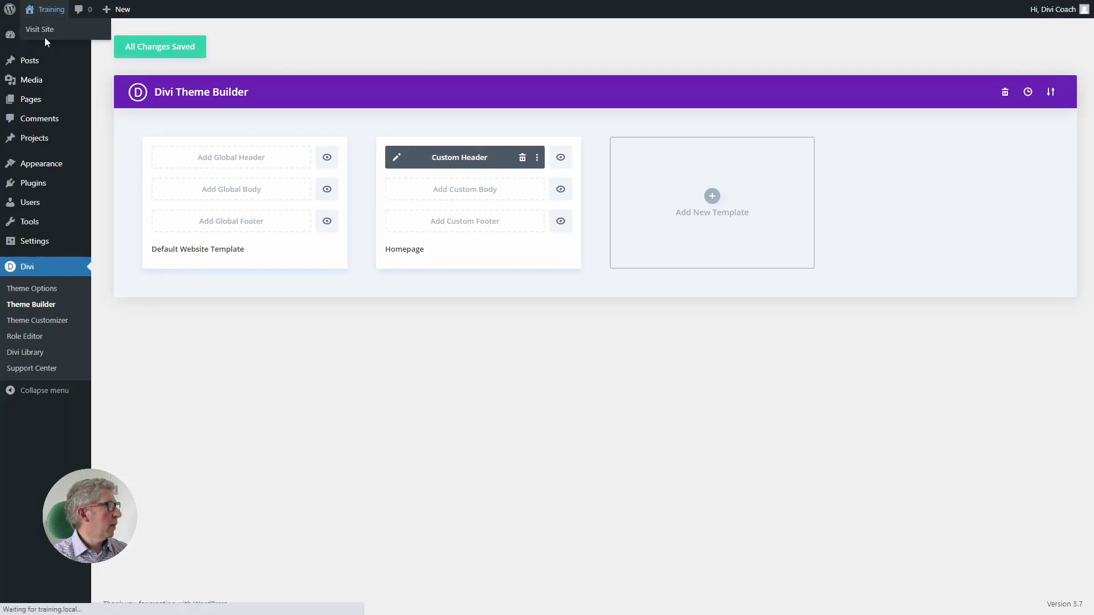